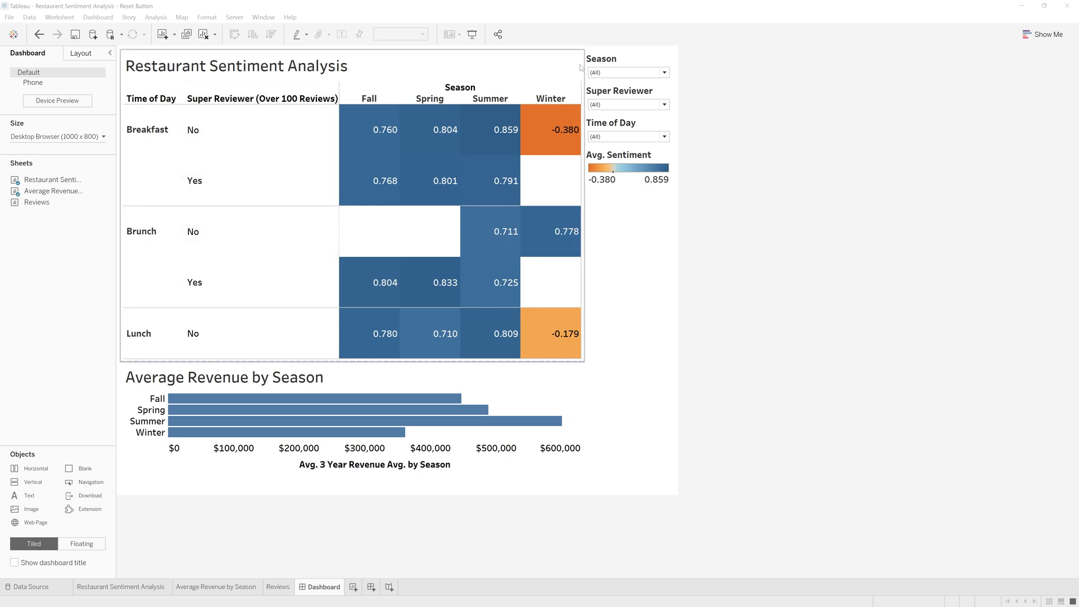
Step: Exclude Fall from Season, Yes from Super Reviewer and Brunch from Time of Day
left_click(665, 73)
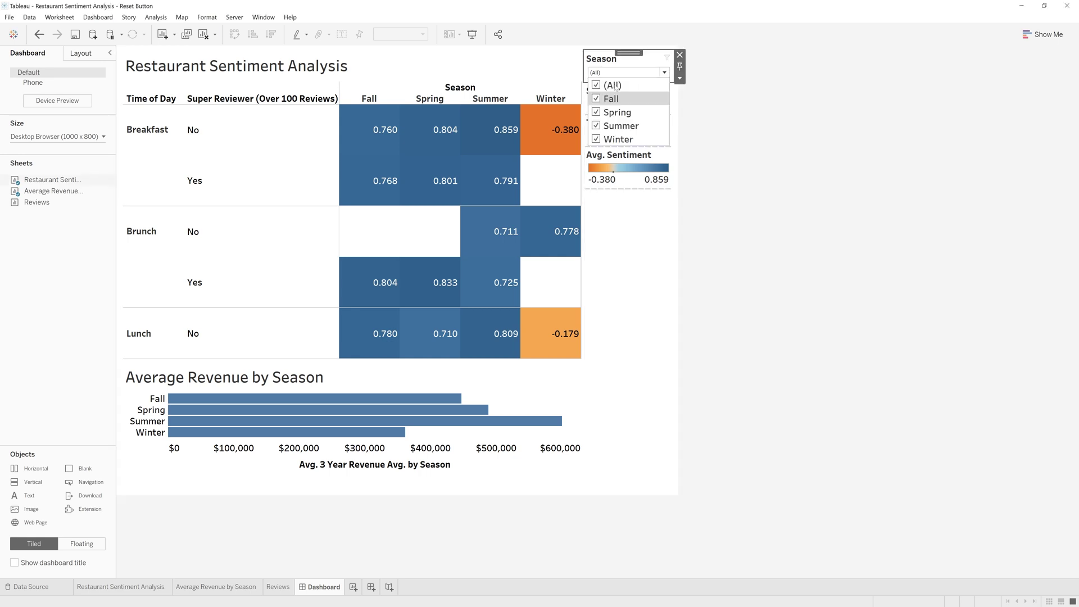
left_click(611, 99)
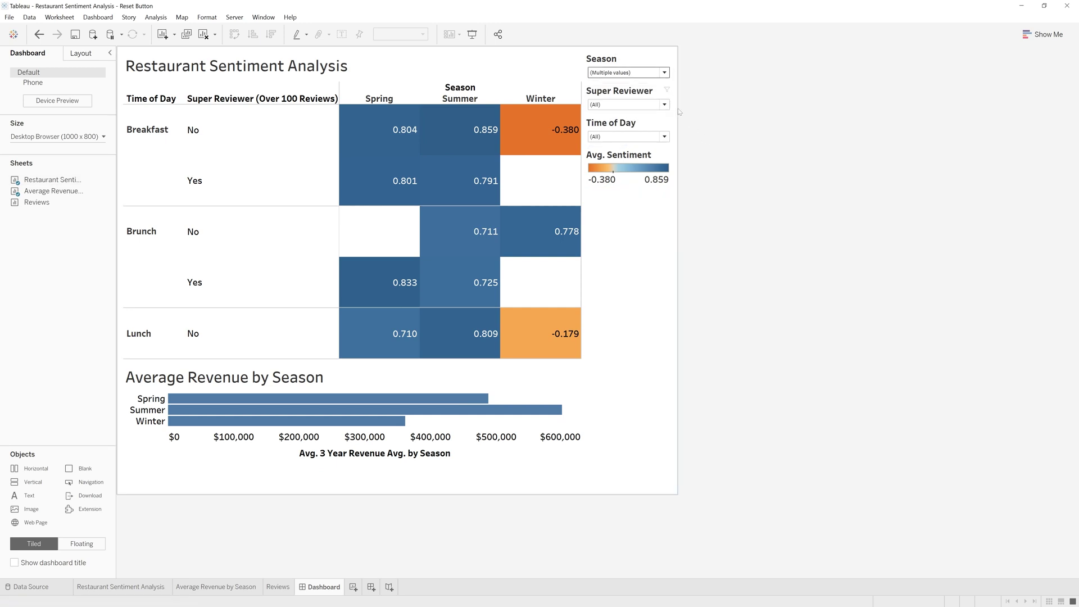
left_click(664, 105)
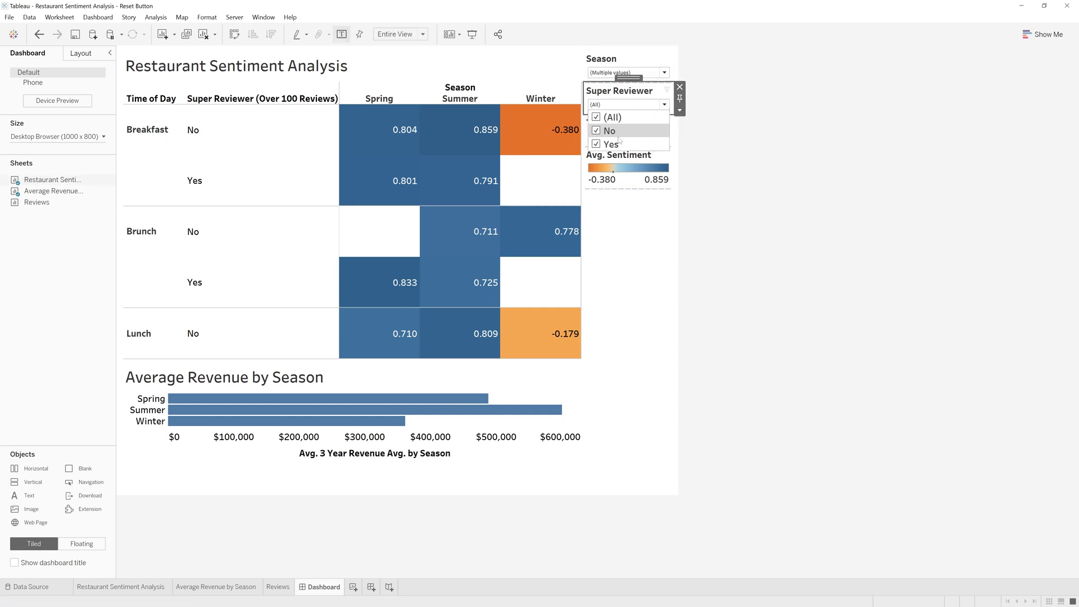
left_click(616, 144)
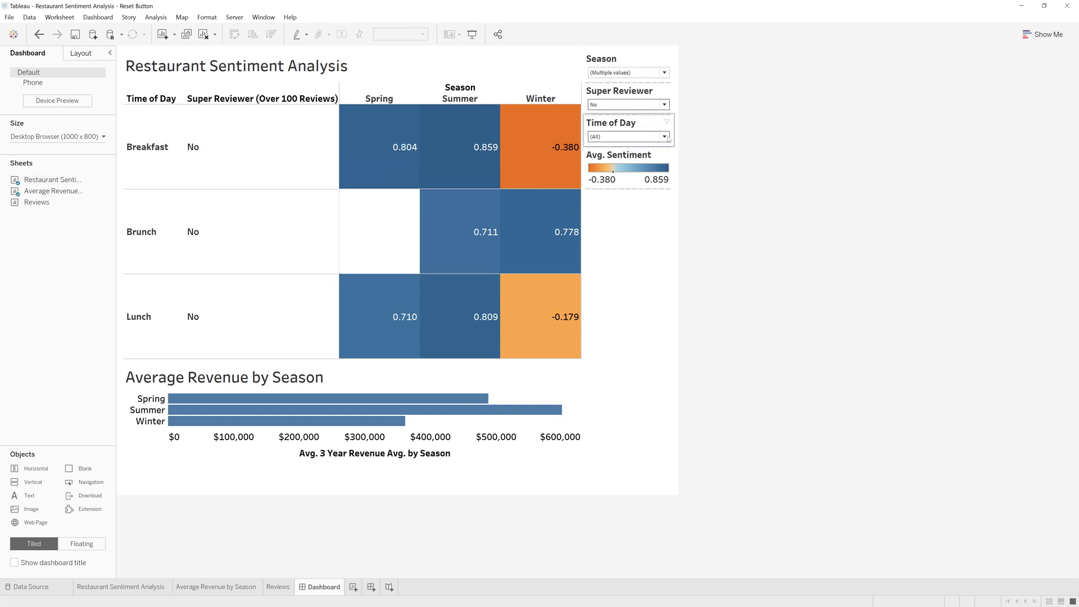
left_click(664, 137)
left_click(593, 177)
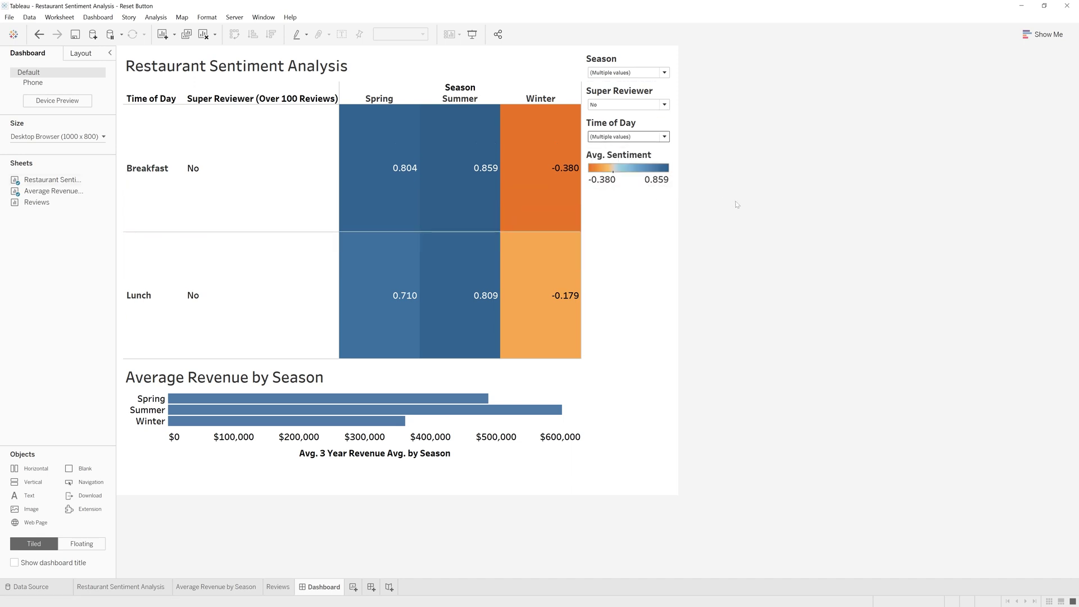
left_click(657, 211)
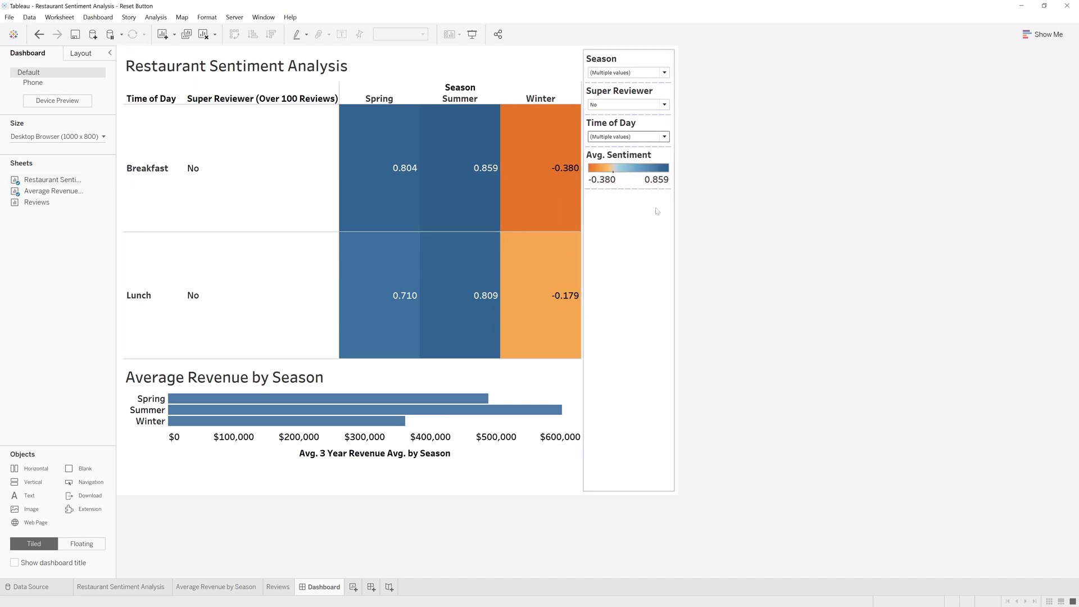
Step: Restore all values in the Time of Day, Super Reviewer and Season filters
left_click(665, 137)
left_click(596, 149)
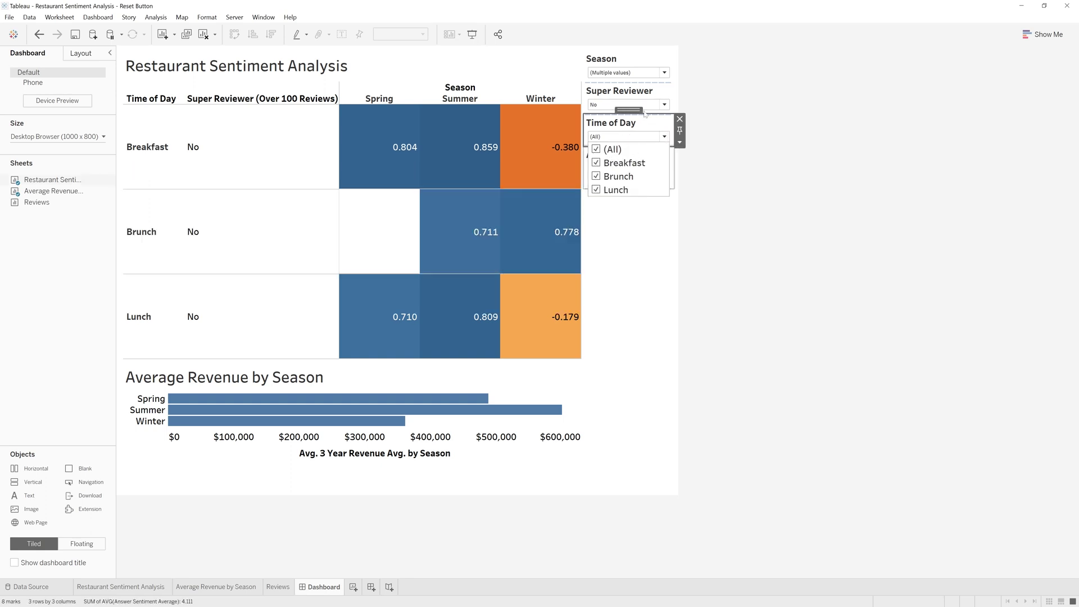
left_click(664, 106)
left_click(596, 117)
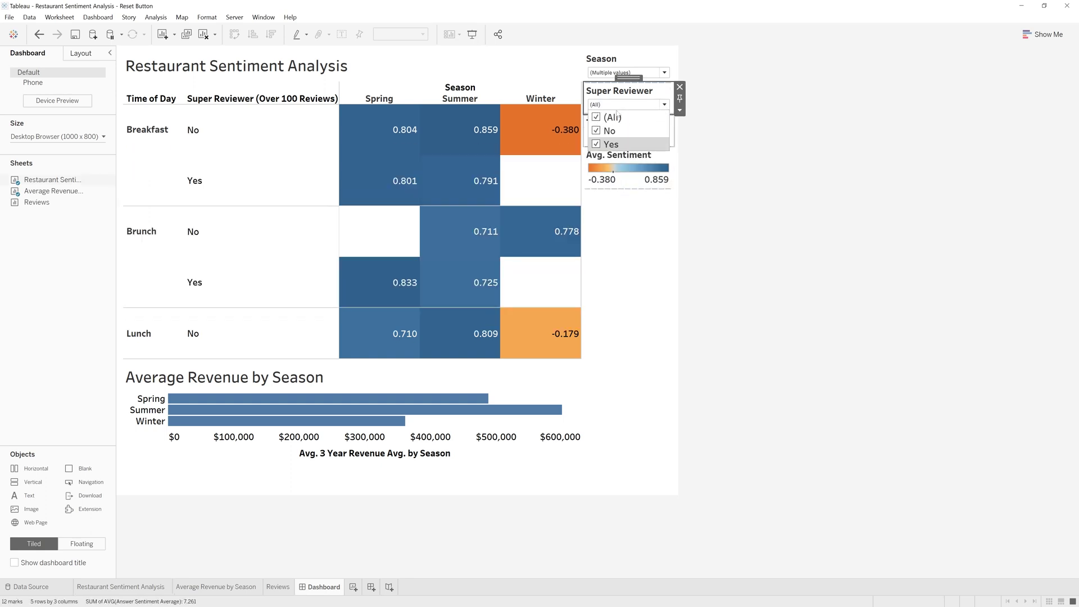
left_click(665, 73)
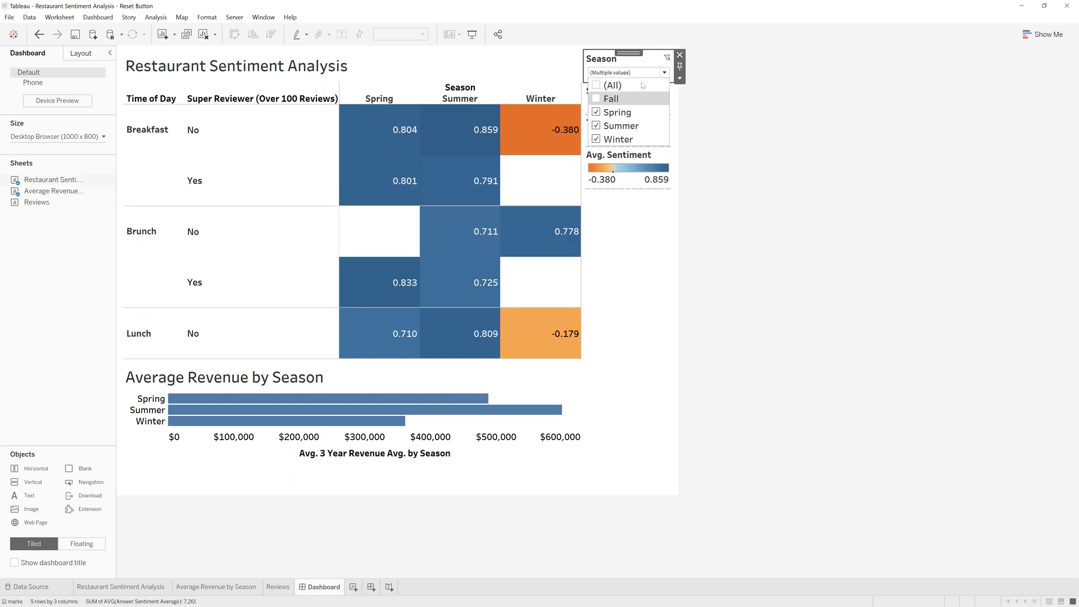
left_click(596, 86)
left_click(661, 219)
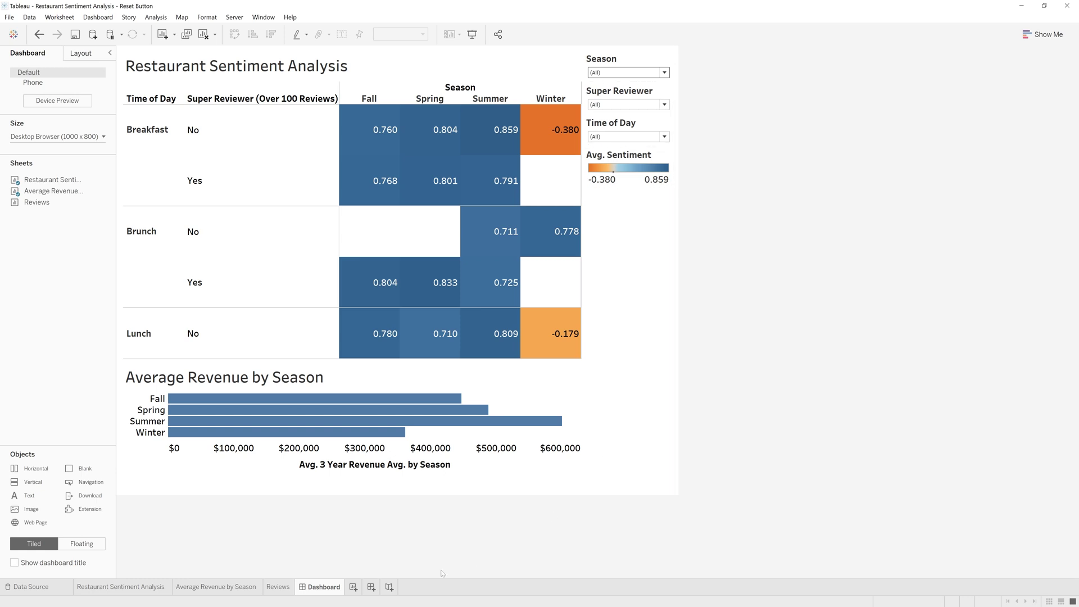
Step: Add a new worksheet named Reset, placed before the dashboard tab
left_click(354, 586)
left_click_drag(356, 588, 292, 591)
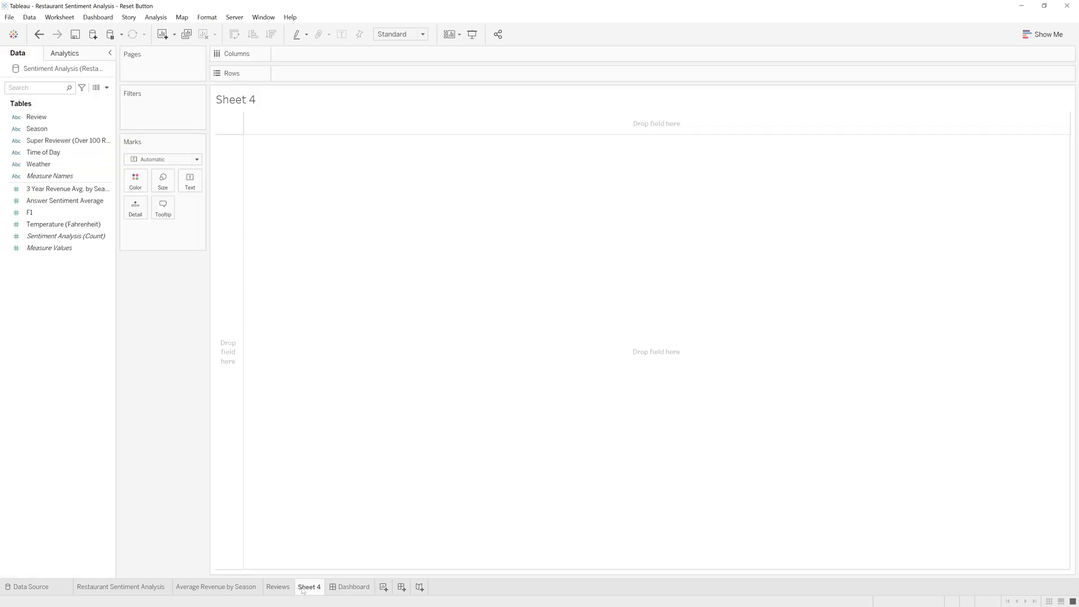
double_click(303, 590)
type("Reset")
key("Return")
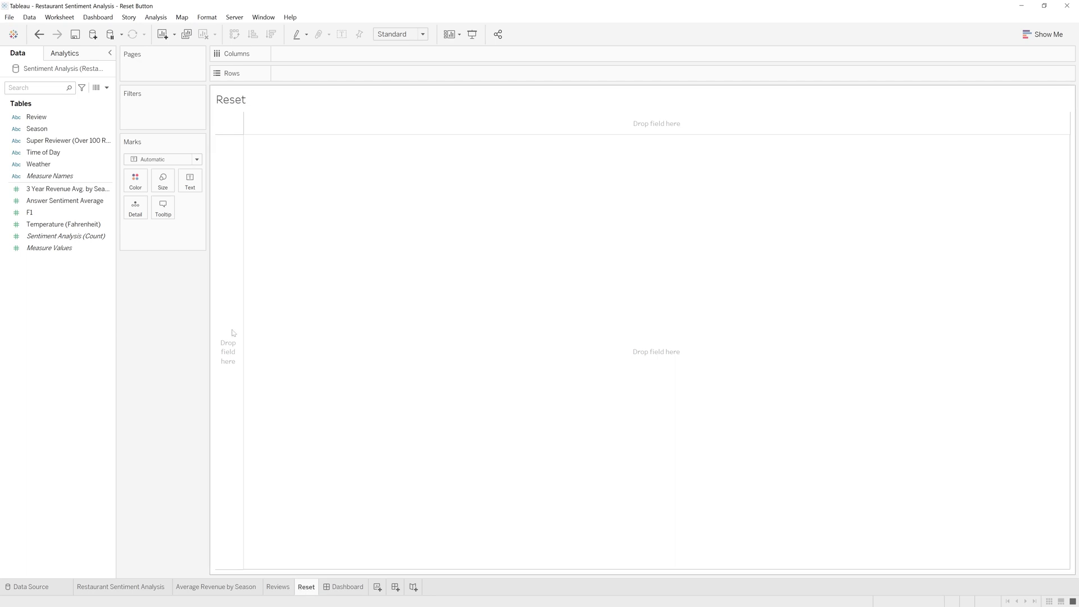
Step: Create a calculated field Reset with the formula "Reset Filters"
right_click(55, 294)
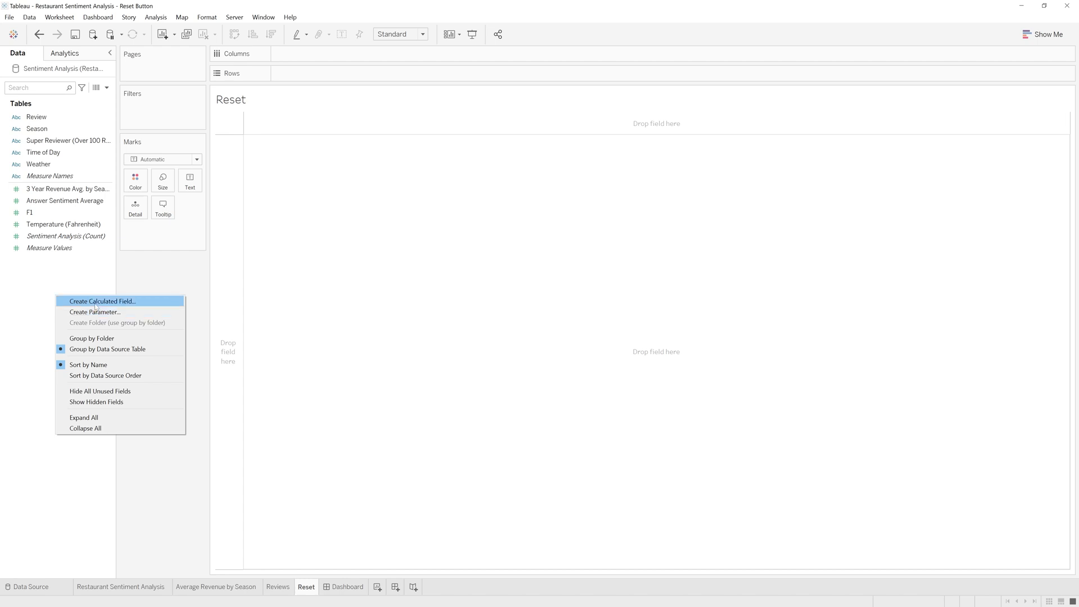
left_click(73, 302)
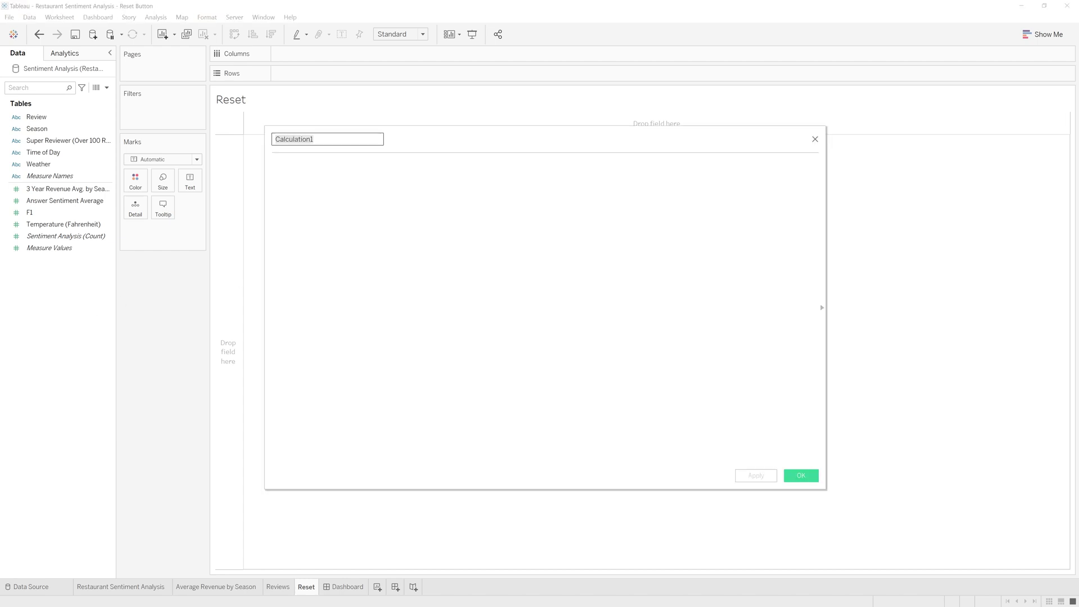
type("Reset")
left_click(273, 164)
type("\"\"Reset")
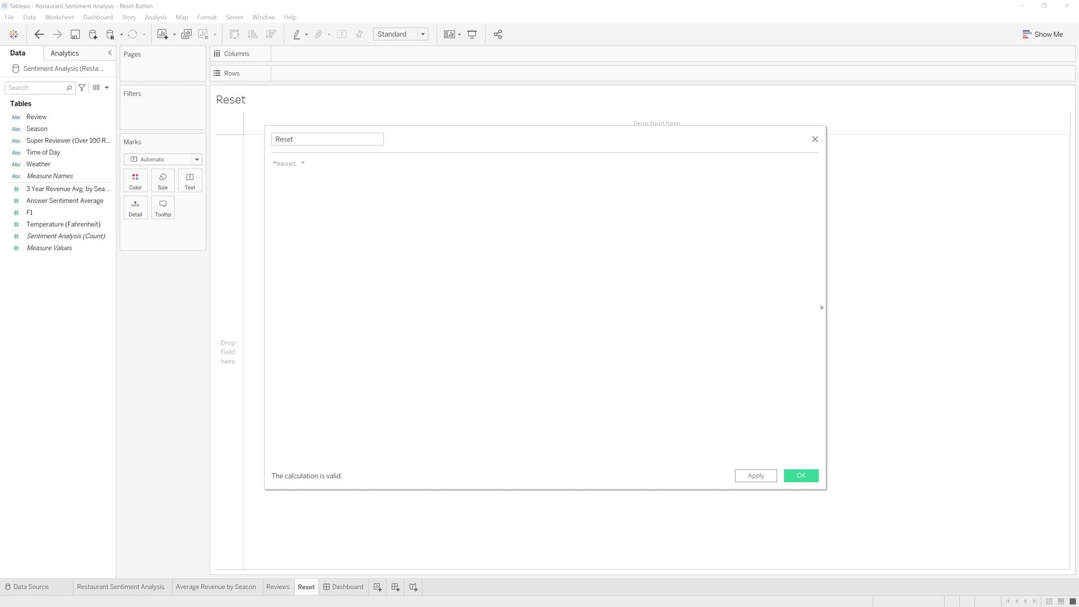
type("⟲")
type("ilters")
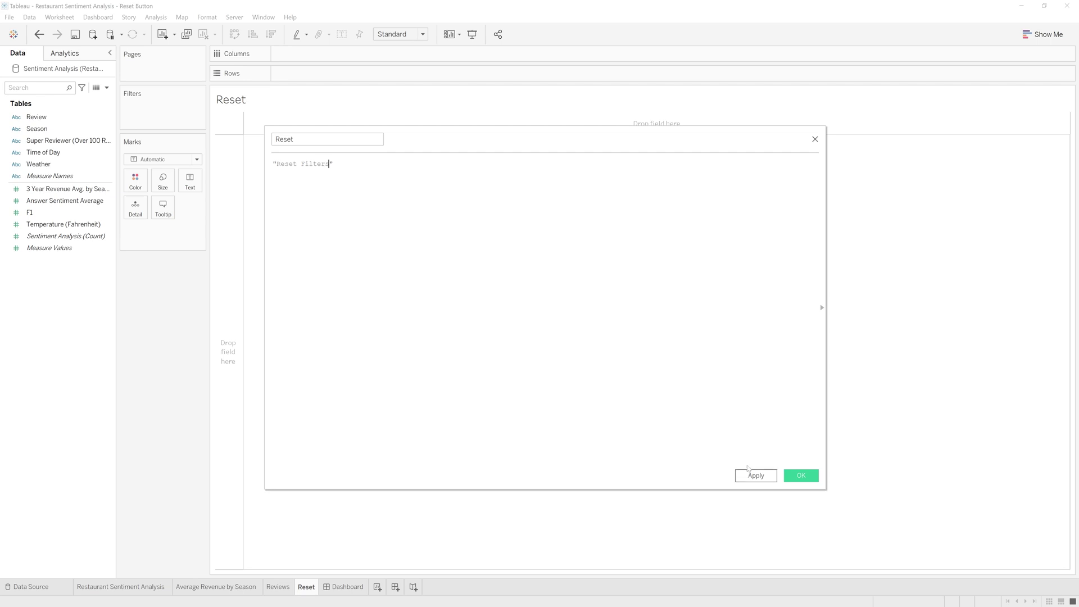
left_click(790, 475)
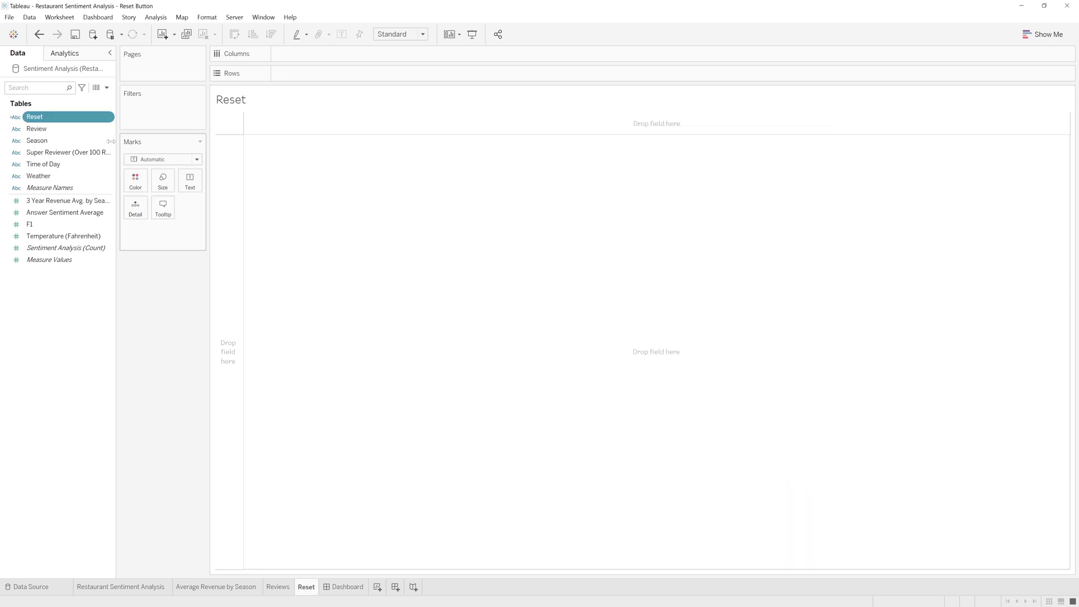
Step: Show the Reset field as a label and set the mark type to Square
left_click_drag(83, 114, 202, 182)
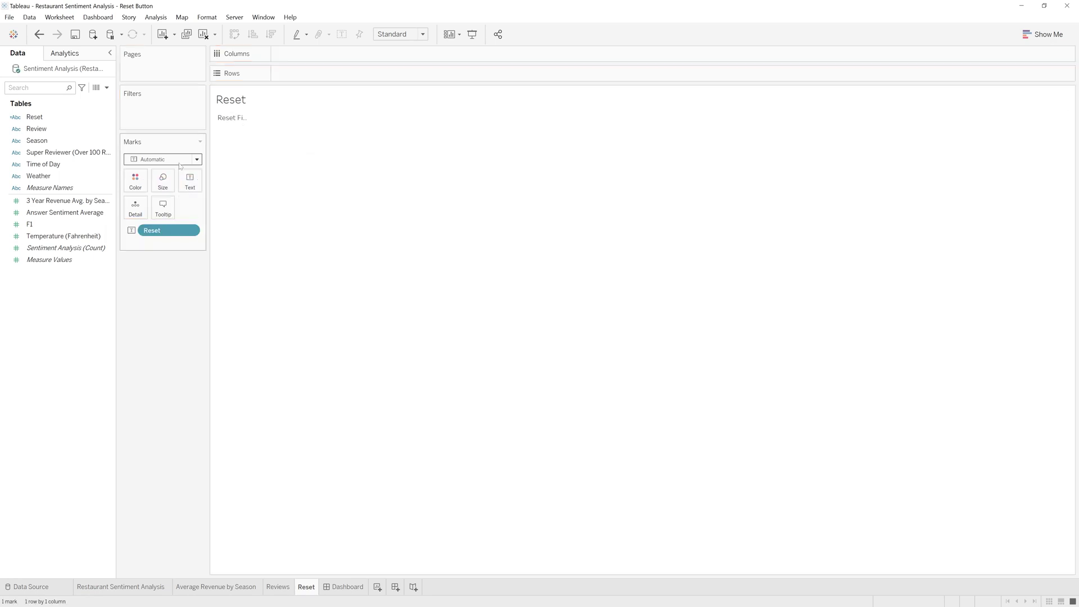
mouse_move(248, 120)
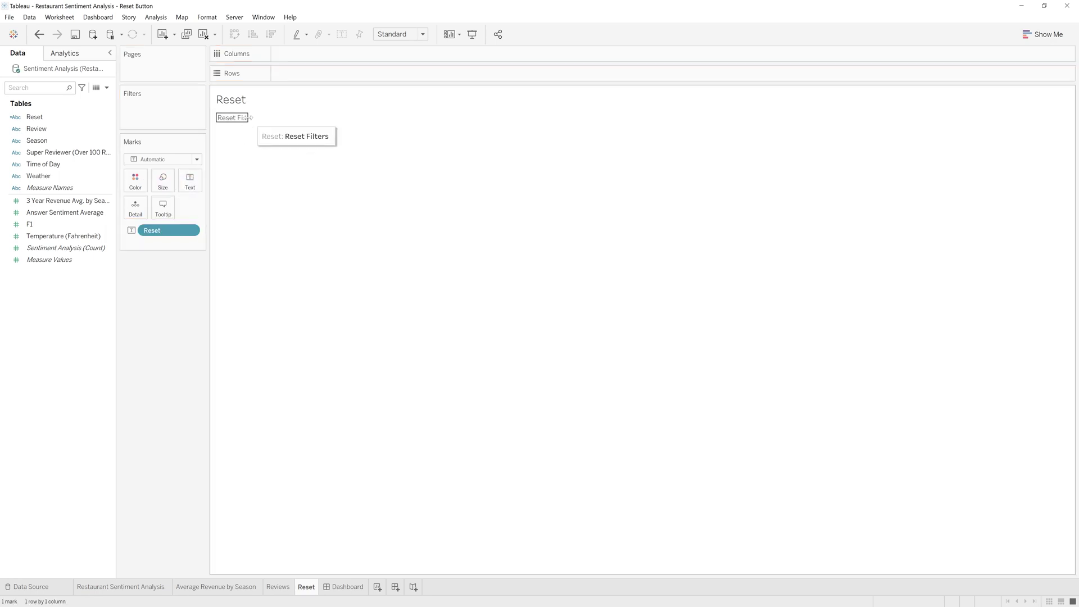
left_click_drag(249, 118, 270, 120)
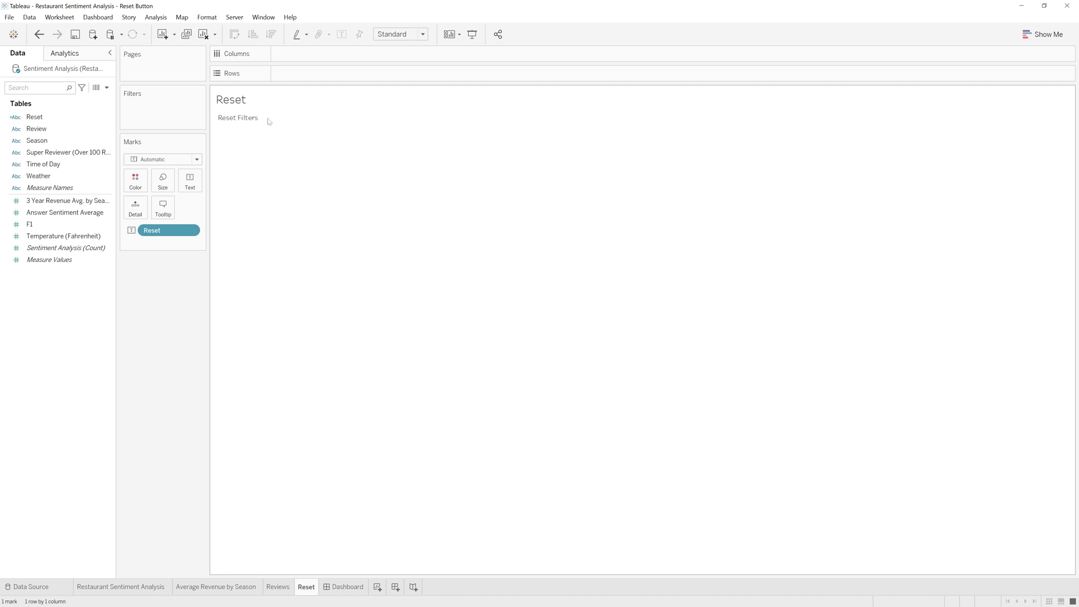
left_click(197, 159)
left_click(146, 236)
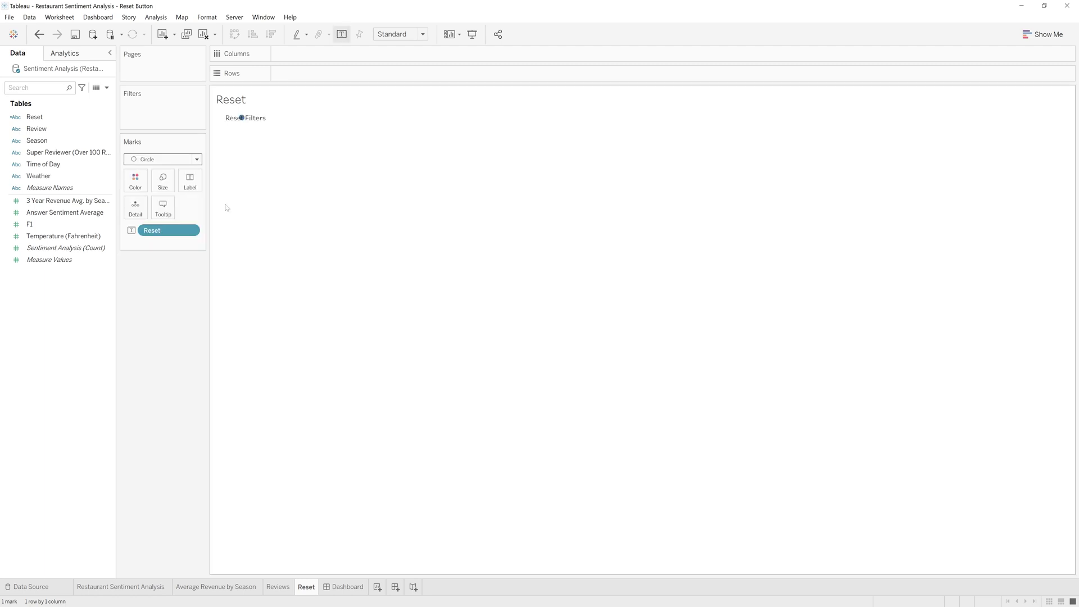
left_click(197, 159)
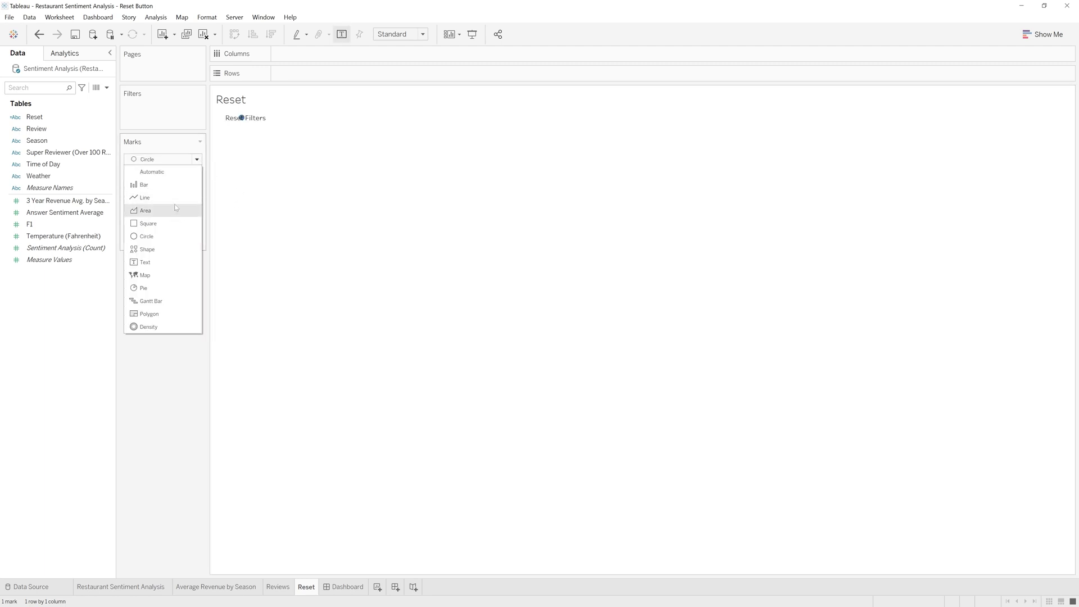
left_click(167, 225)
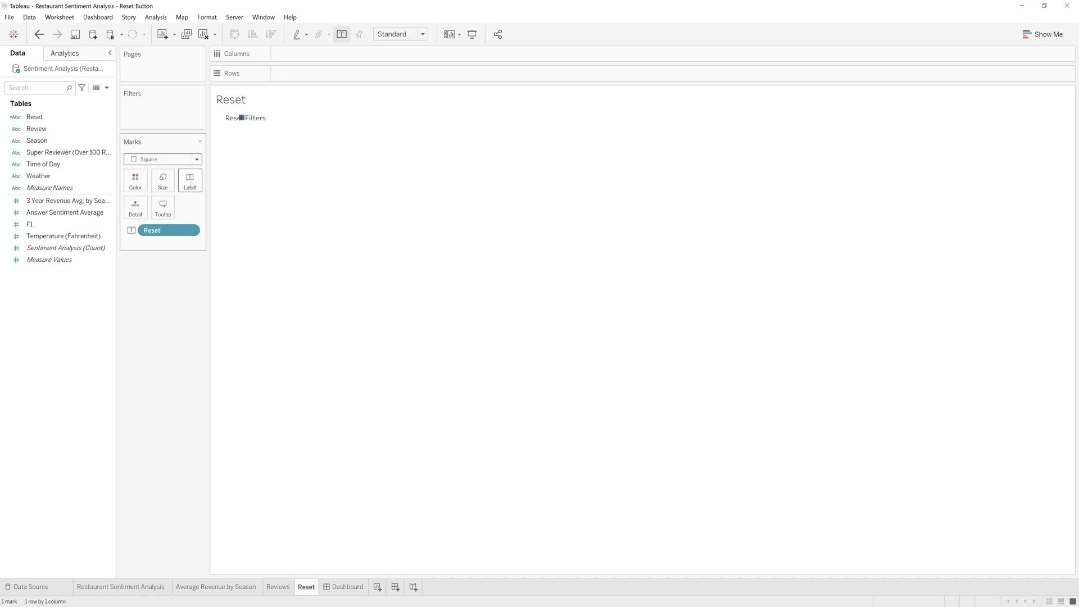
Step: Enlarge the Reset Filters square mark
mouse_move(241, 116)
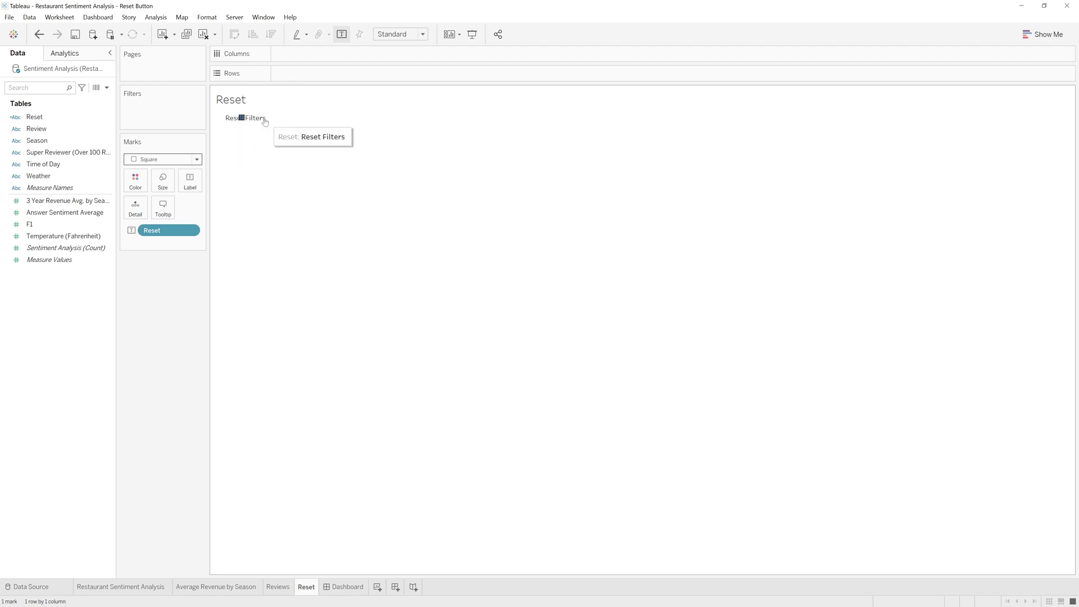
left_click(162, 180)
left_click_drag(184, 208, 233, 209)
left_click(275, 221)
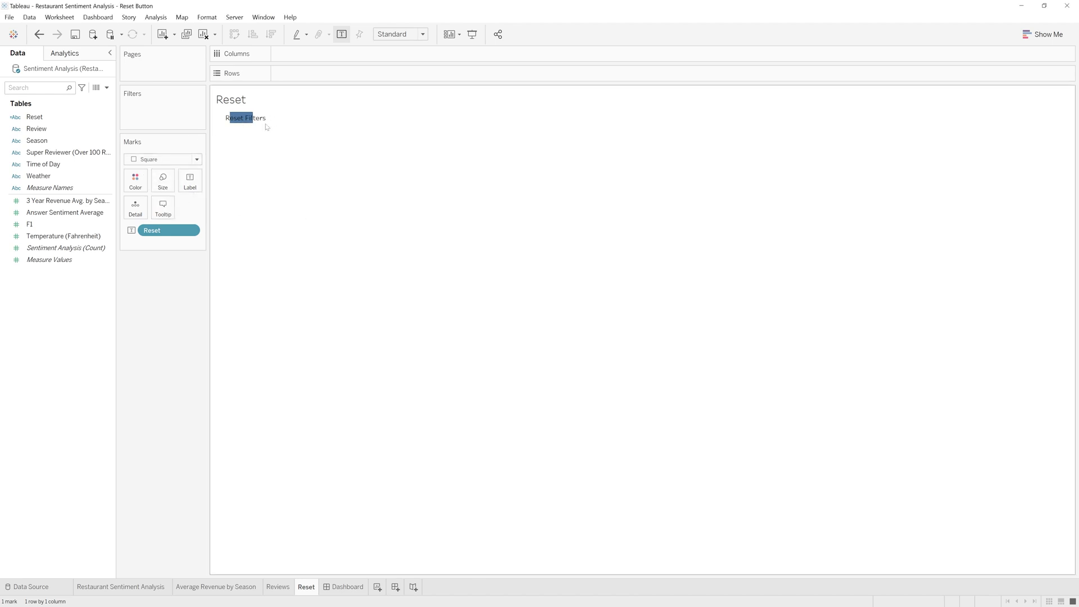
Step: Hide the worksheet title and make the label text larger and white
mouse_move(234, 119)
right_click(251, 111)
left_click(276, 134)
left_click(190, 180)
left_click(276, 233)
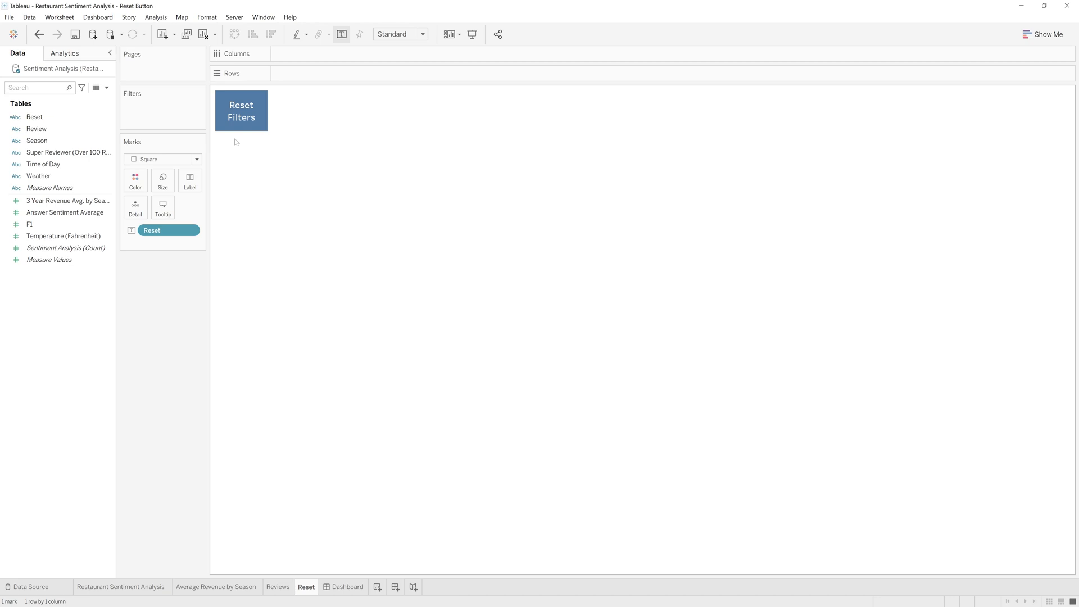
left_click(54, 20)
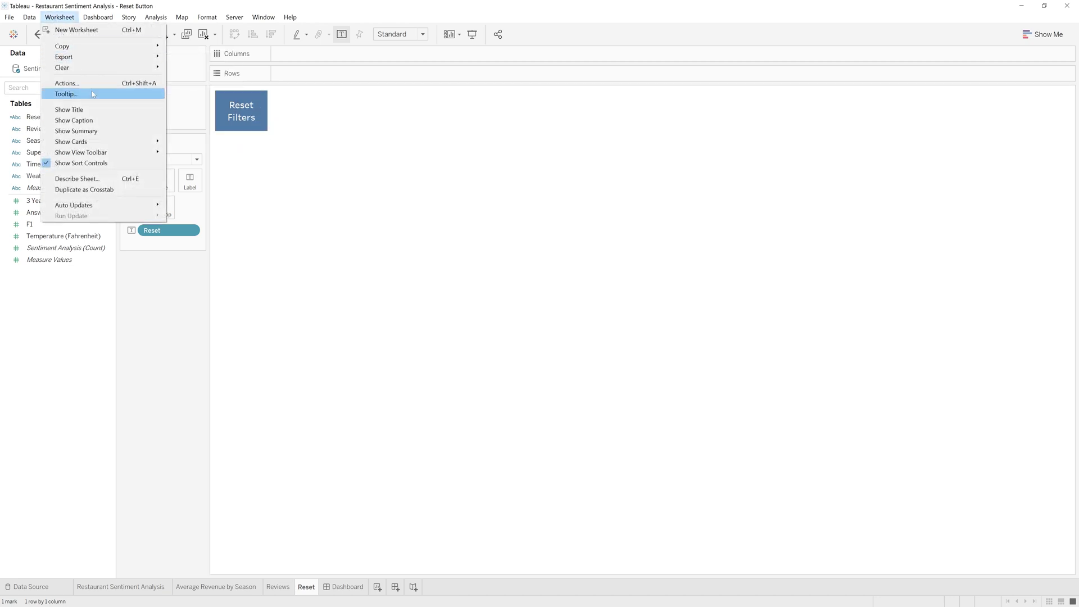
left_click(434, 235)
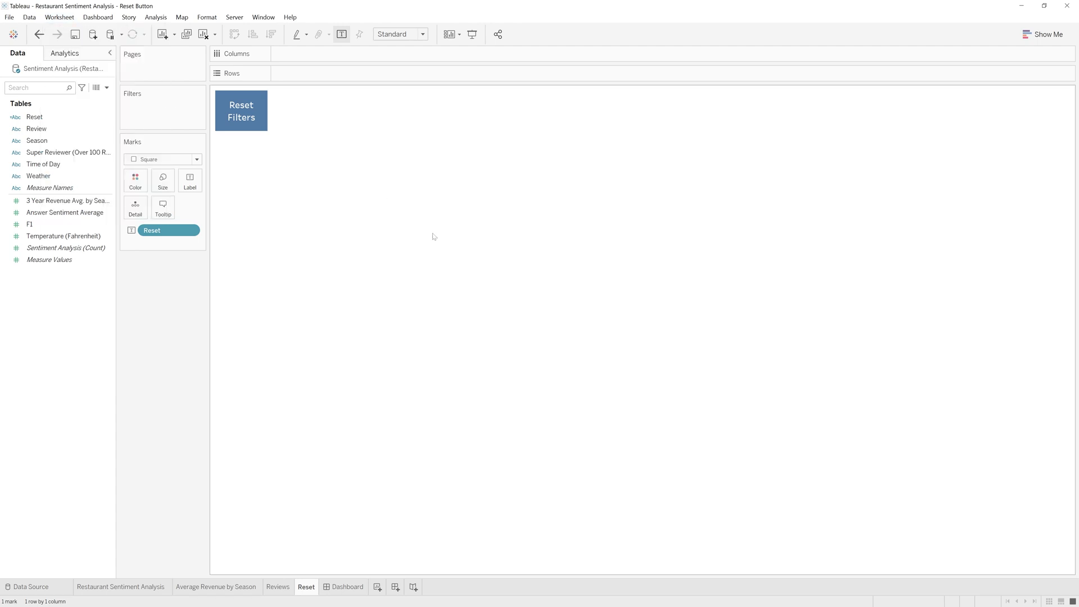
left_click(329, 591)
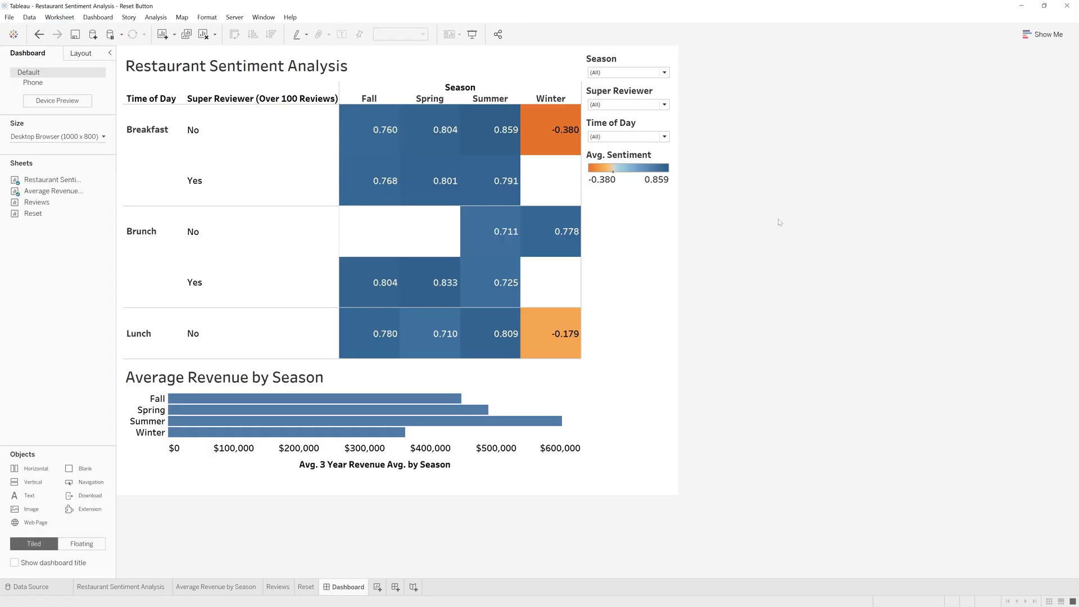
left_click(655, 56)
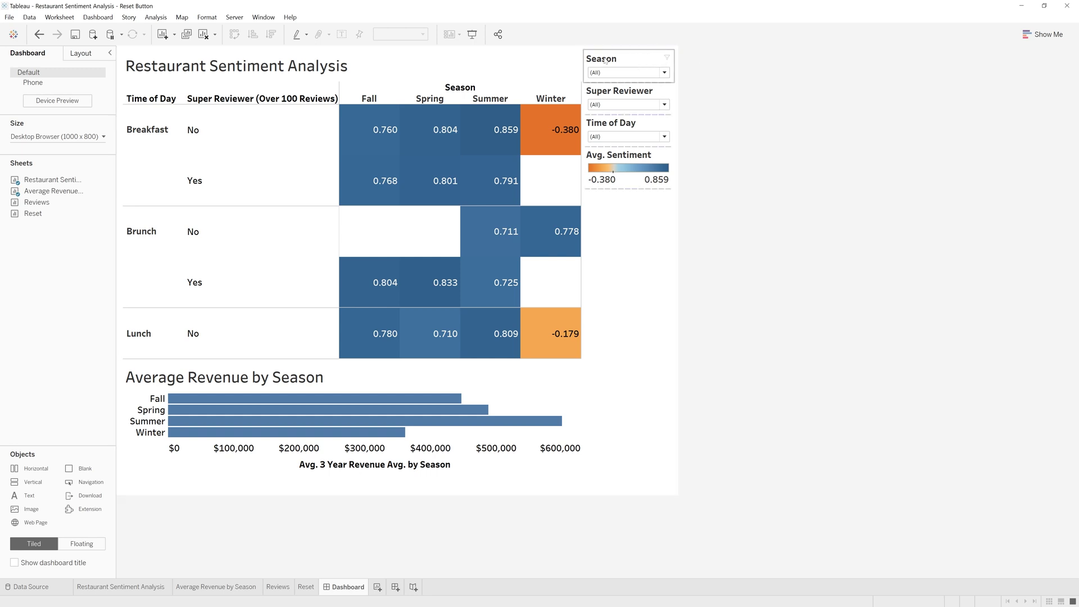
left_click(614, 94)
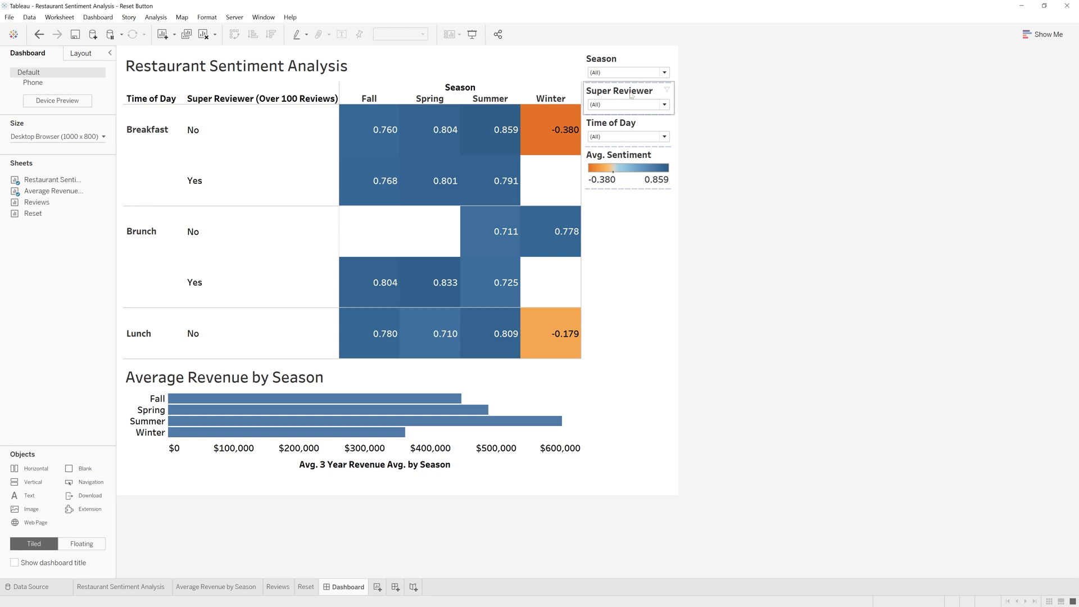
left_click(646, 122)
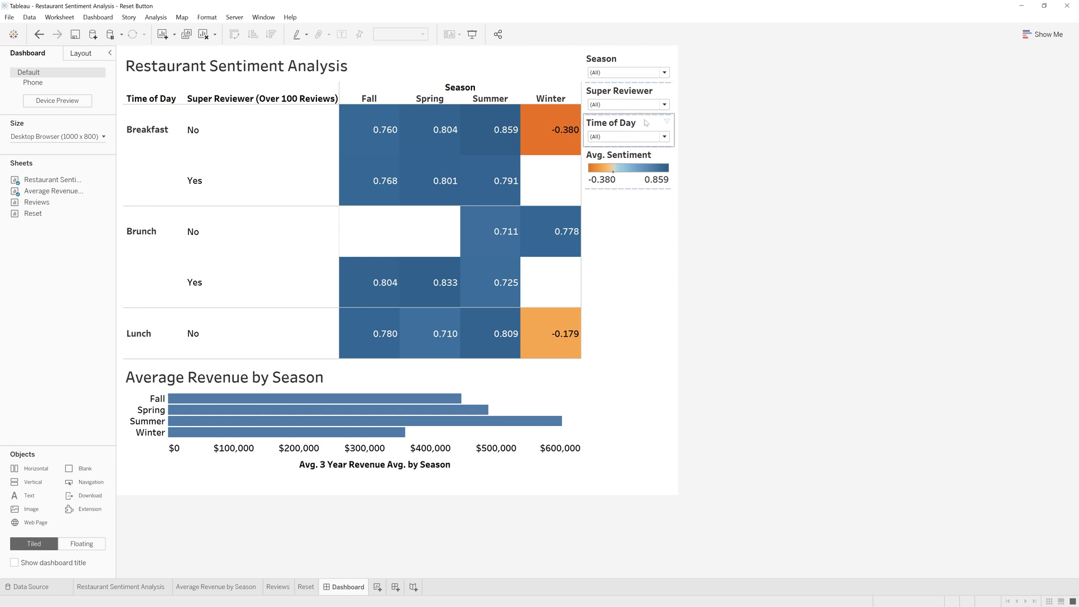
left_click(839, 206)
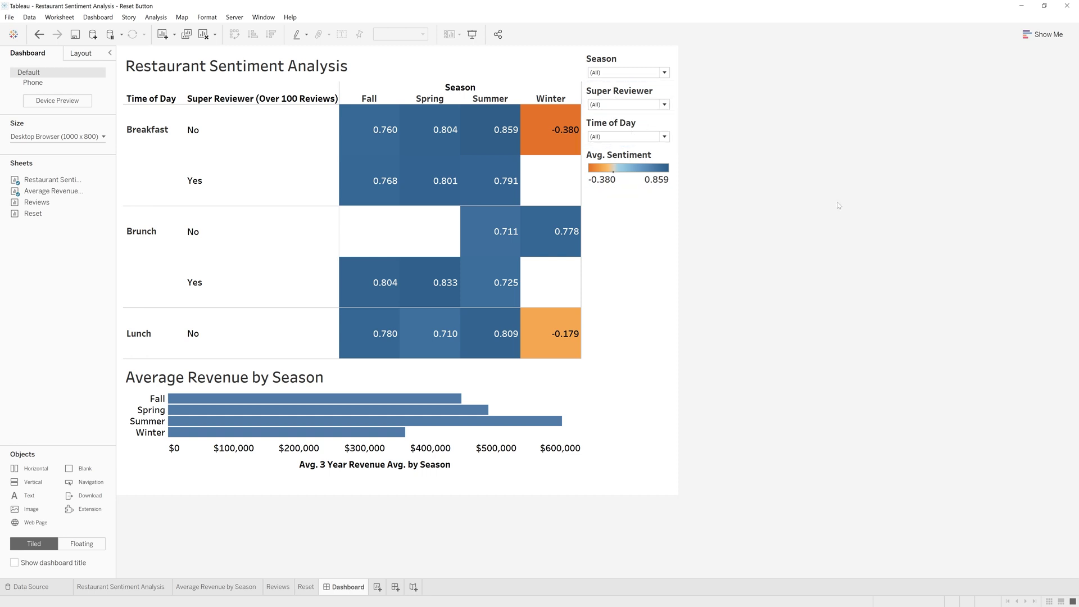
Step: From the Reset sheet, open Worksheet > Actions and add a new Filter action
left_click(306, 587)
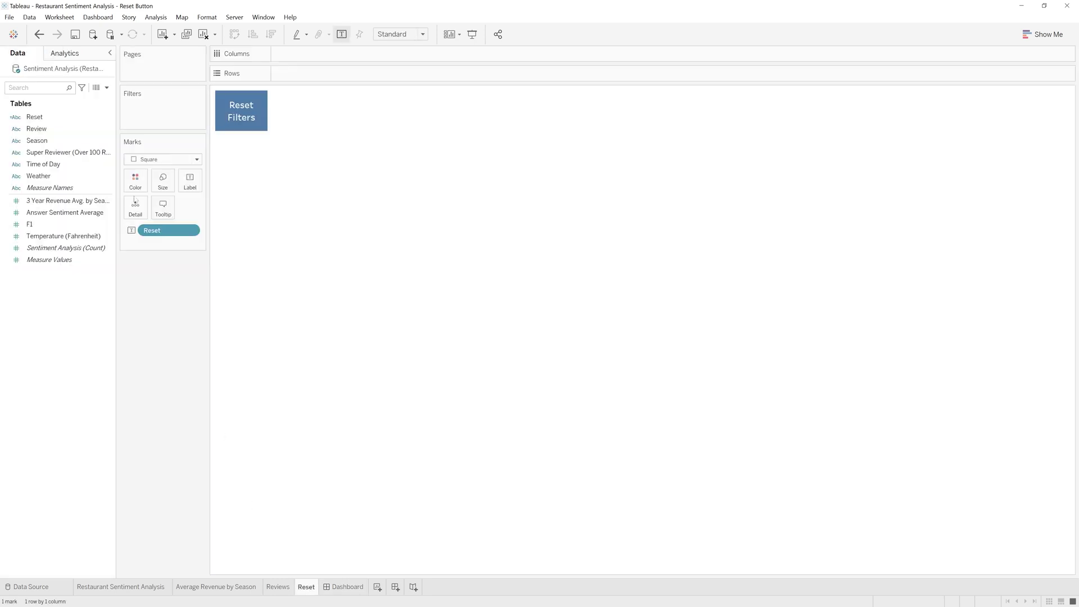
left_click(59, 17)
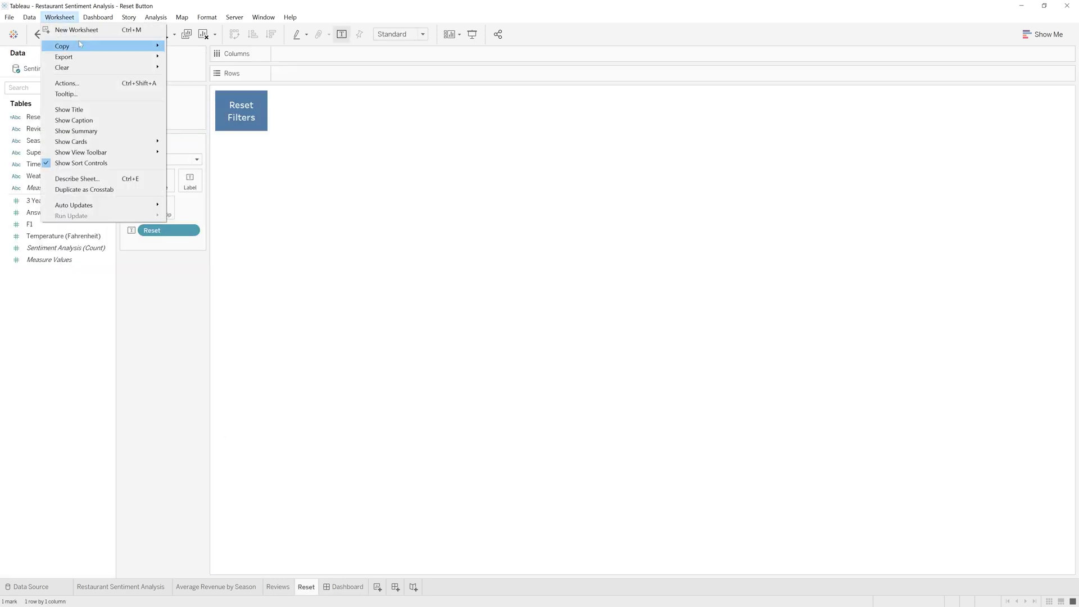
mouse_move(81, 44)
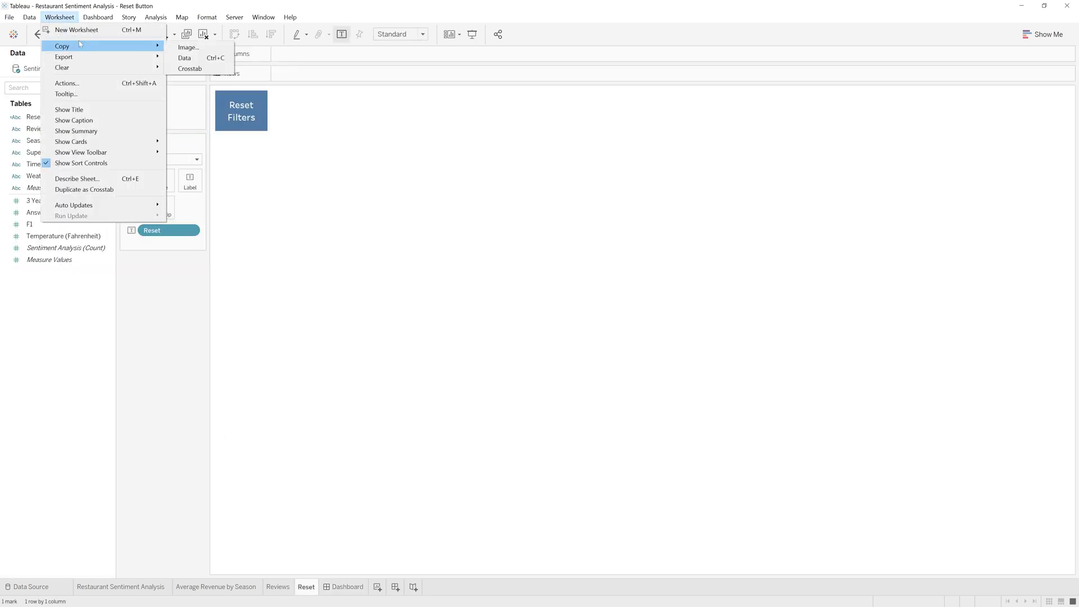
left_click(78, 85)
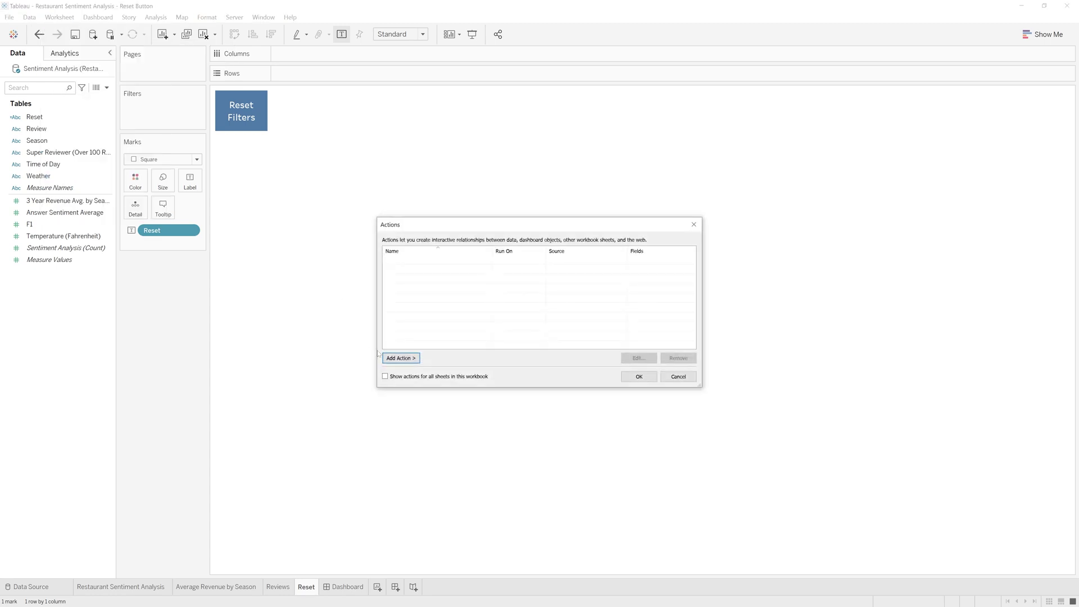
left_click(392, 361)
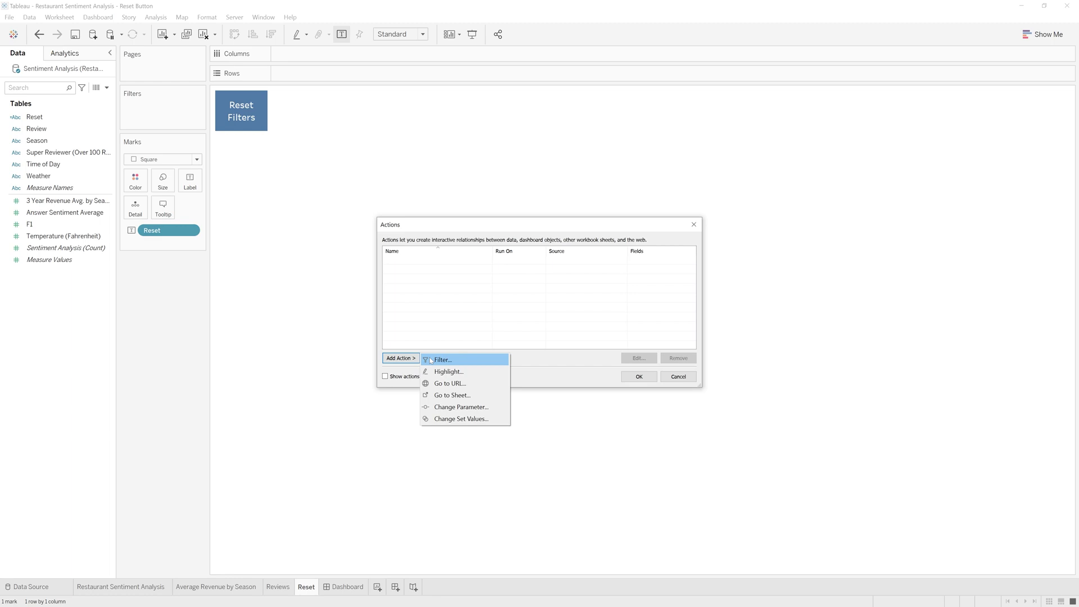
left_click(442, 360)
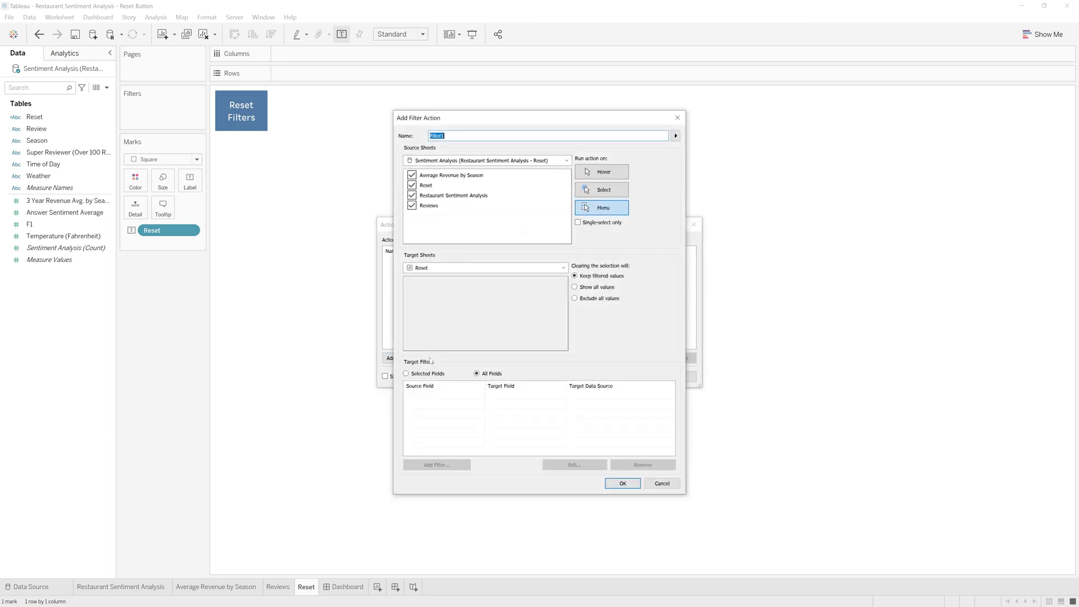
Step: Set the action to run on Select from Reset, targeting Restaurant Sentiment Analysis with Selected Fields
left_click(413, 195)
left_click(588, 191)
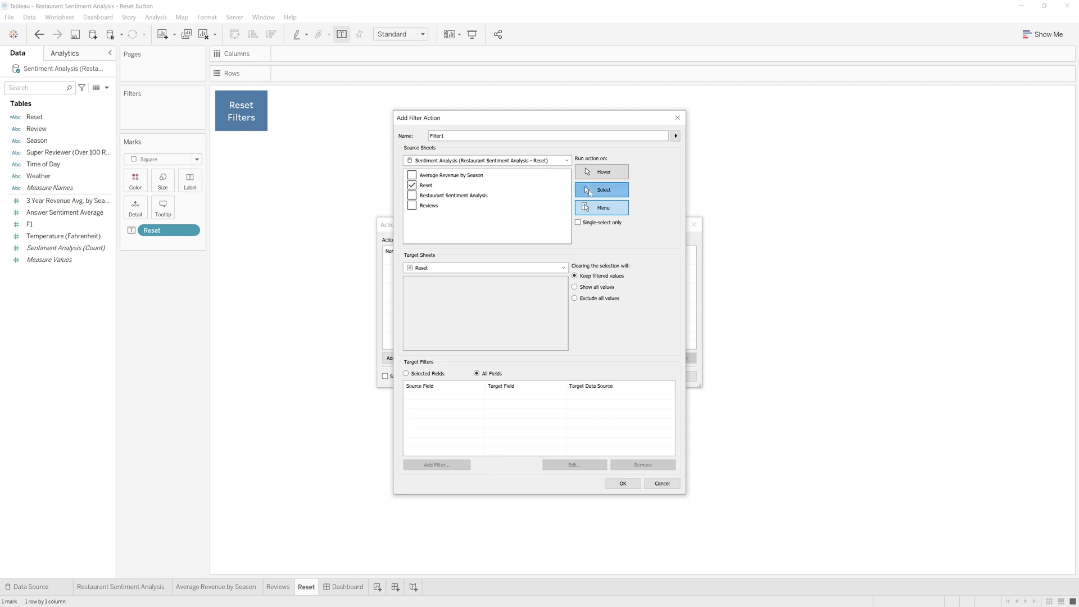
left_click(561, 267)
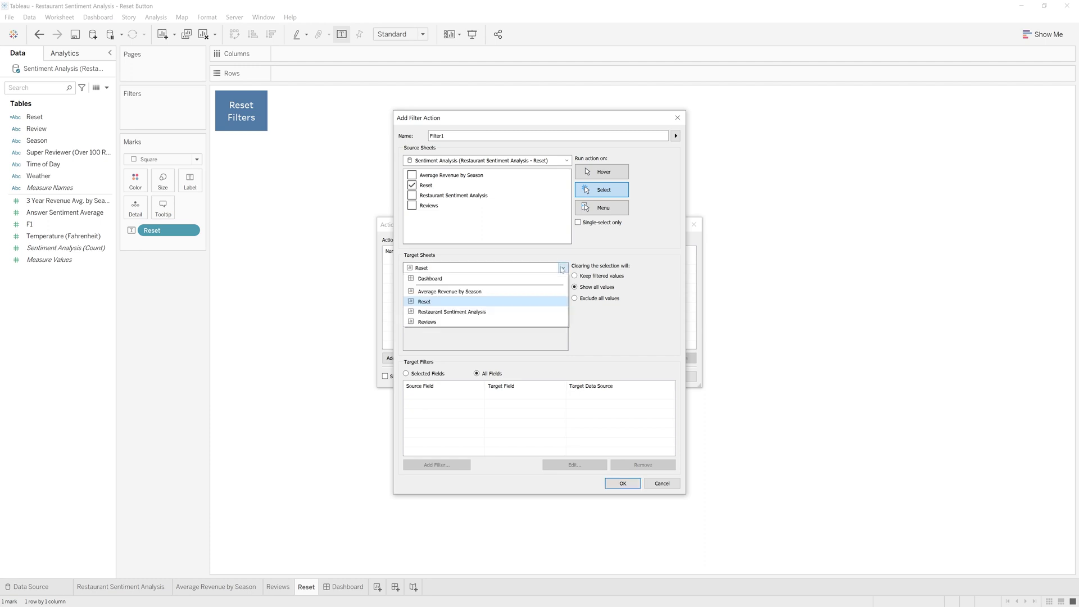
left_click(490, 313)
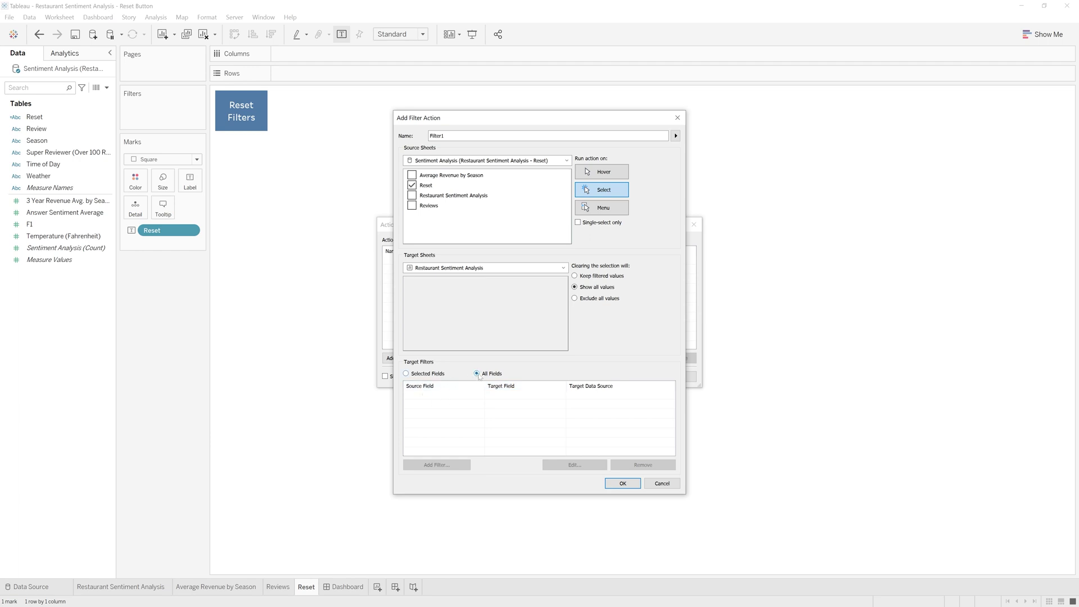
left_click(428, 375)
Step: Add Super Reviewer (Over 100 Reviews), Time of Day and Season as filter fields
left_click(437, 466)
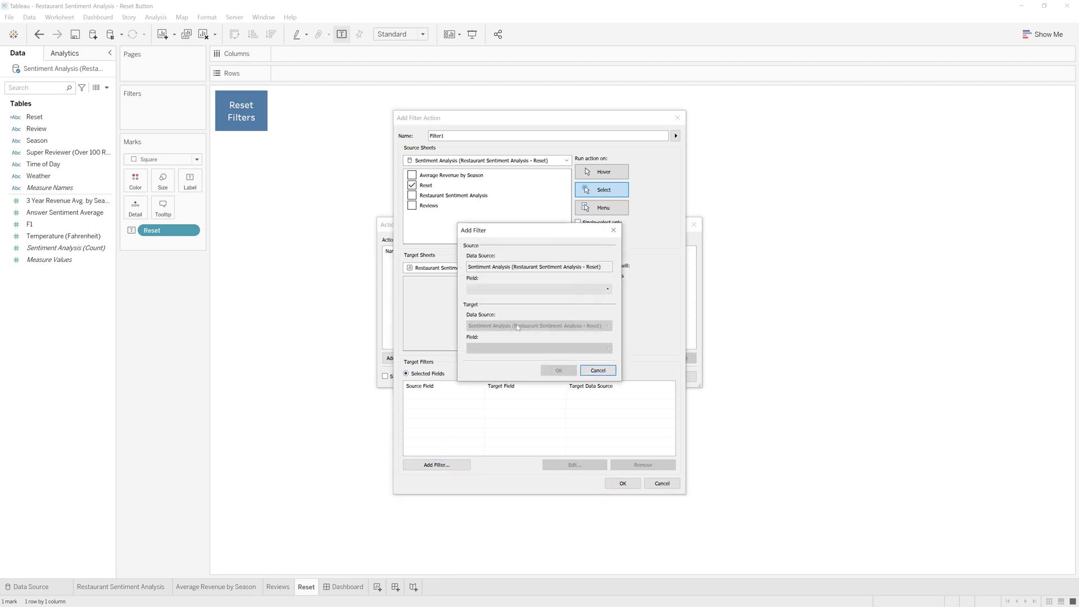
left_click(539, 290)
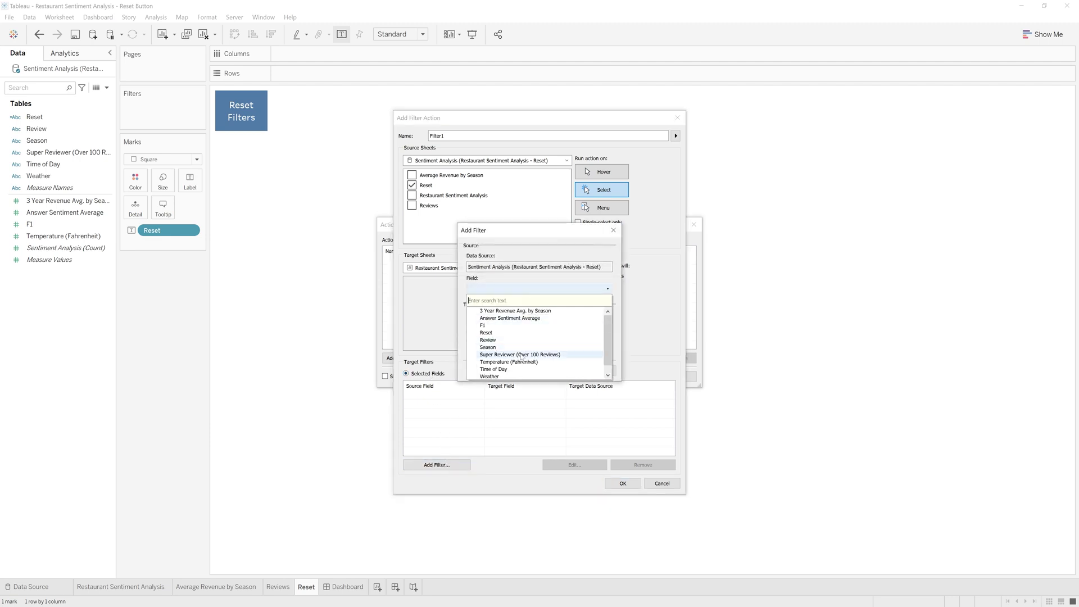
left_click(569, 355)
left_click(558, 370)
left_click(438, 465)
left_click(539, 289)
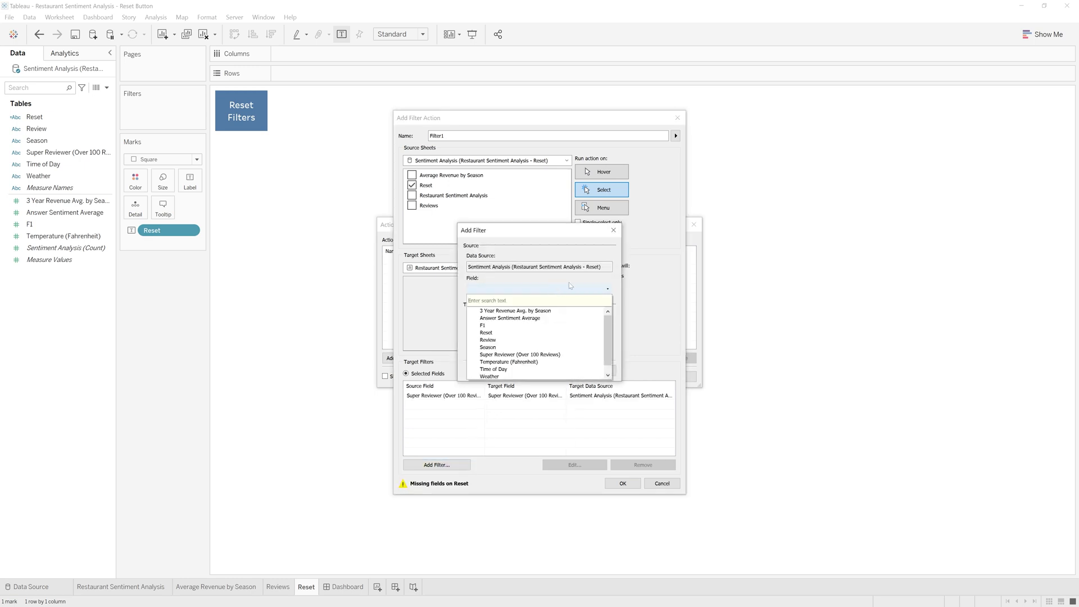
left_click(542, 369)
left_click(558, 370)
left_click(437, 466)
left_click(539, 289)
left_click(530, 347)
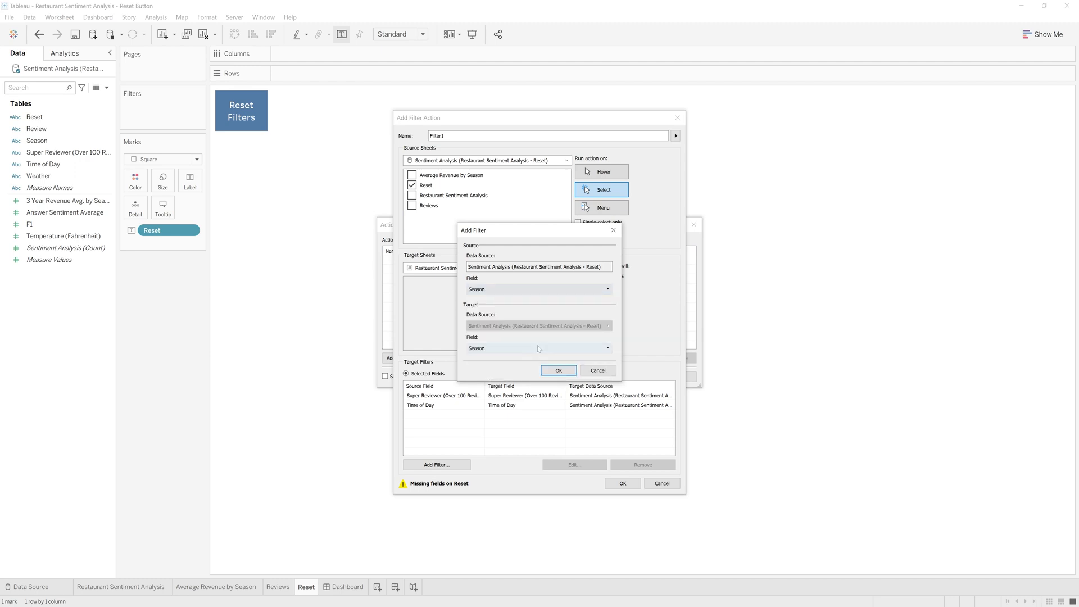
left_click(559, 370)
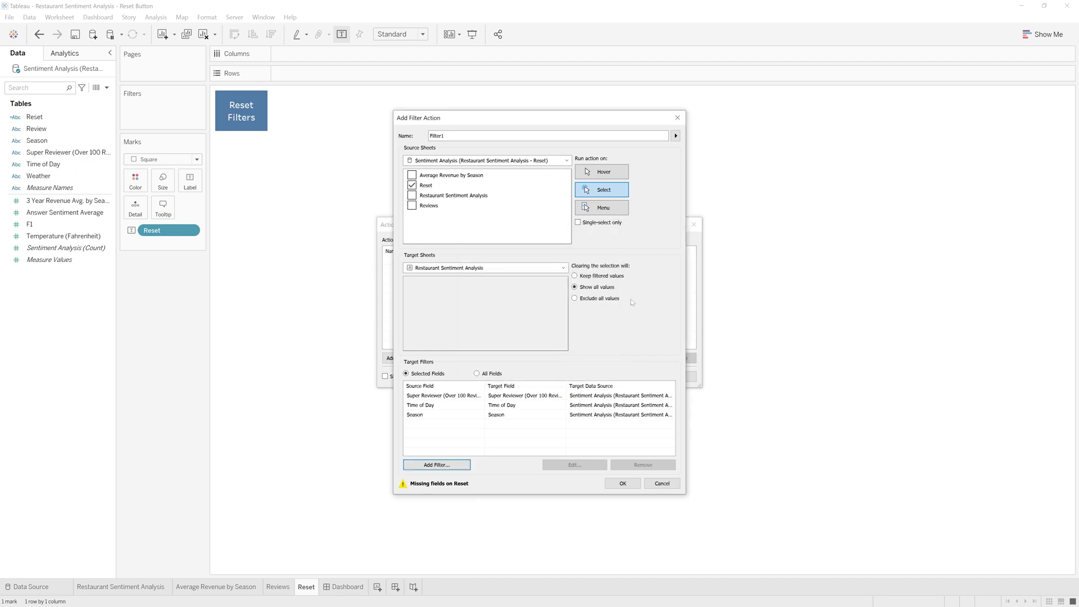
Step: Save the filter action, rename it Reset, and close the Actions dialog
left_click(617, 486)
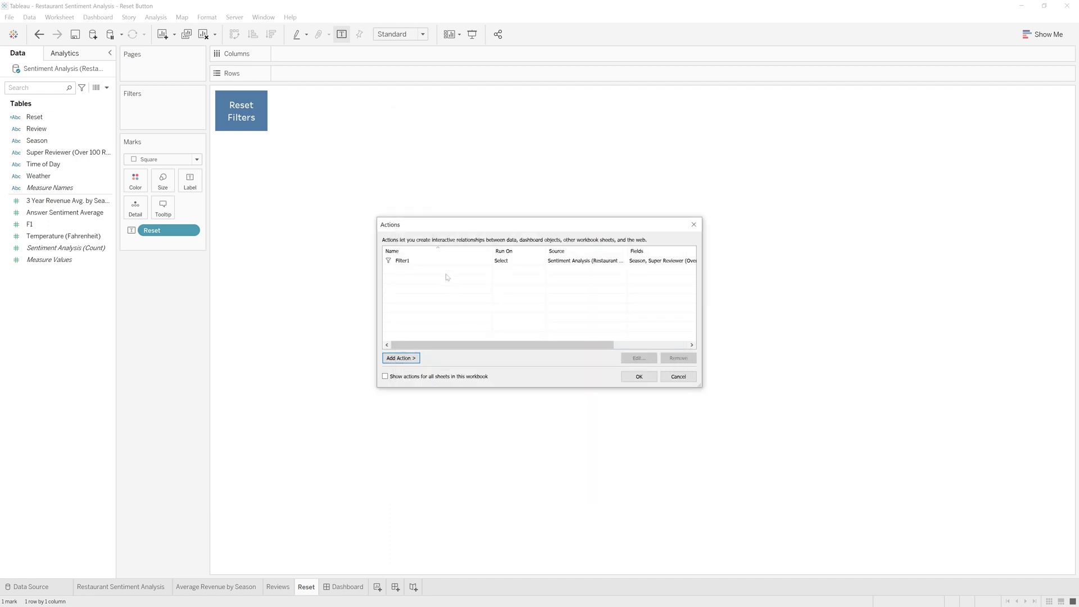
double_click(443, 261)
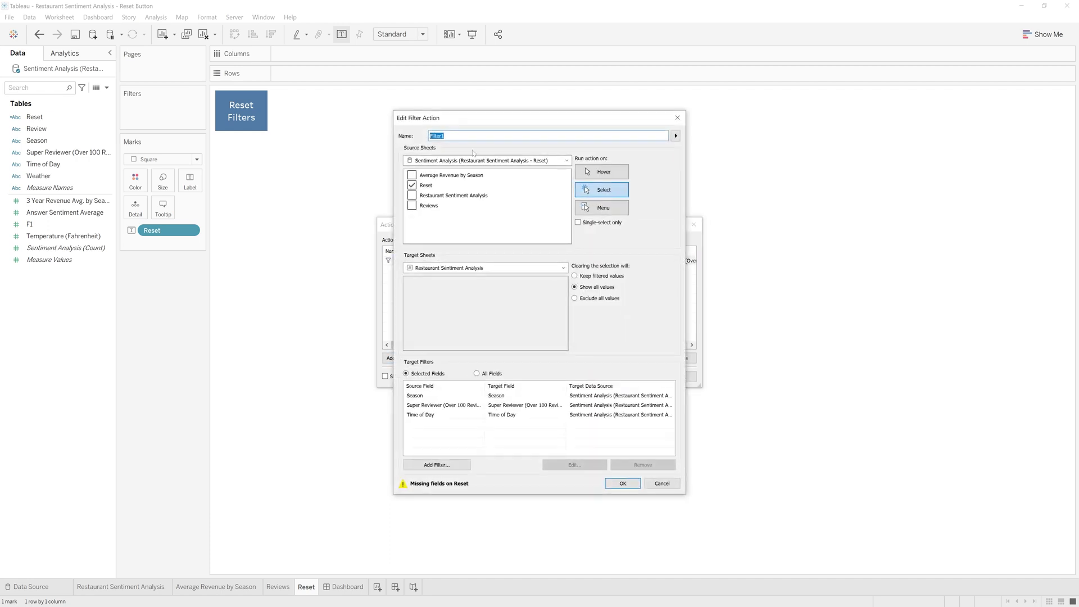
left_click(623, 484)
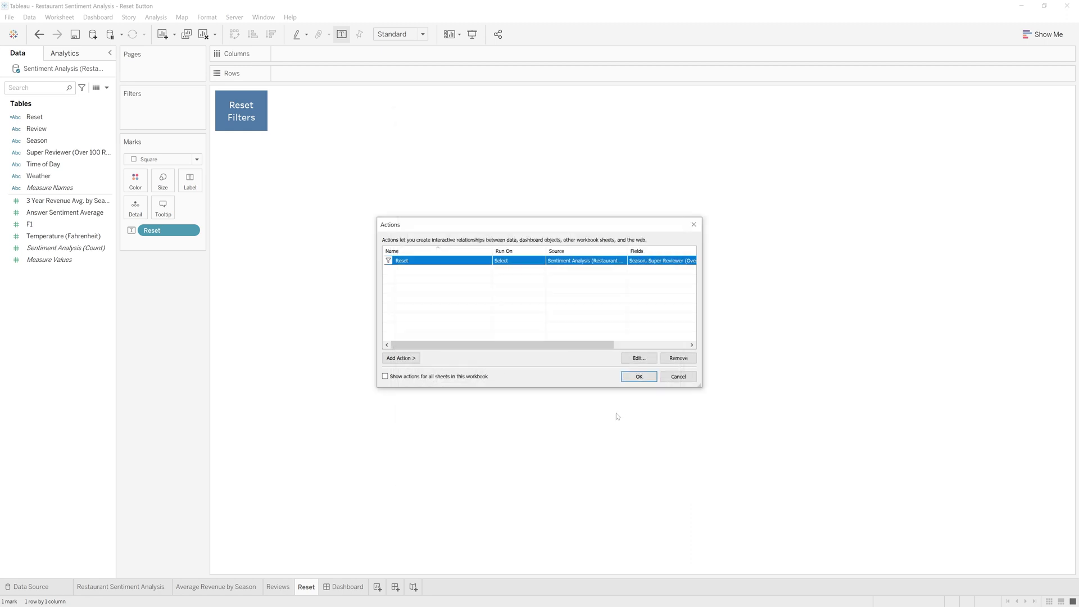
left_click(639, 377)
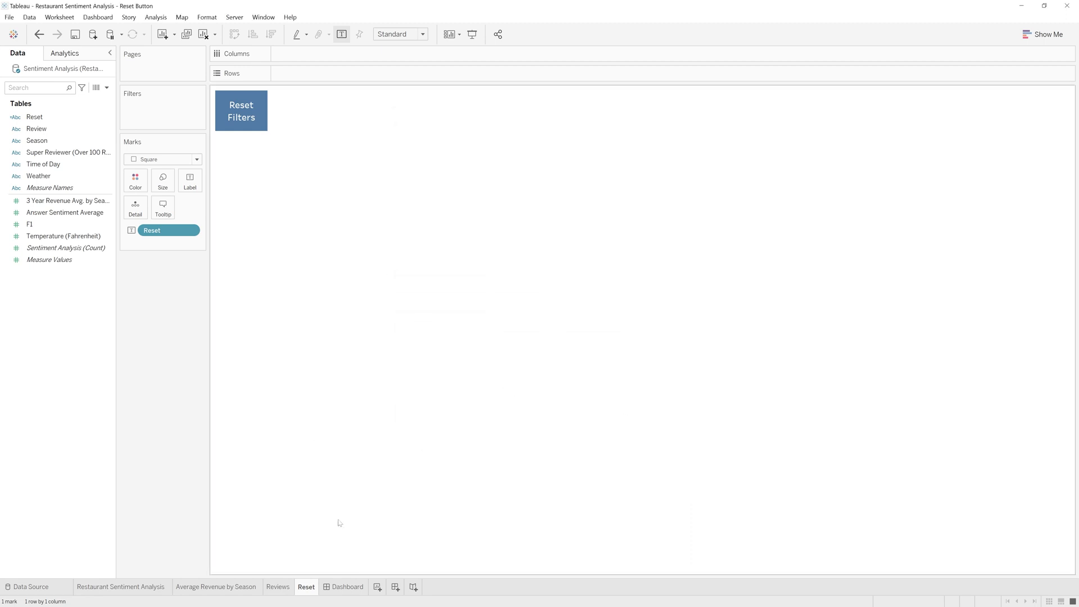
Step: Drop the Reset sheet below the legend on the dashboard and hide its title
left_click(338, 589)
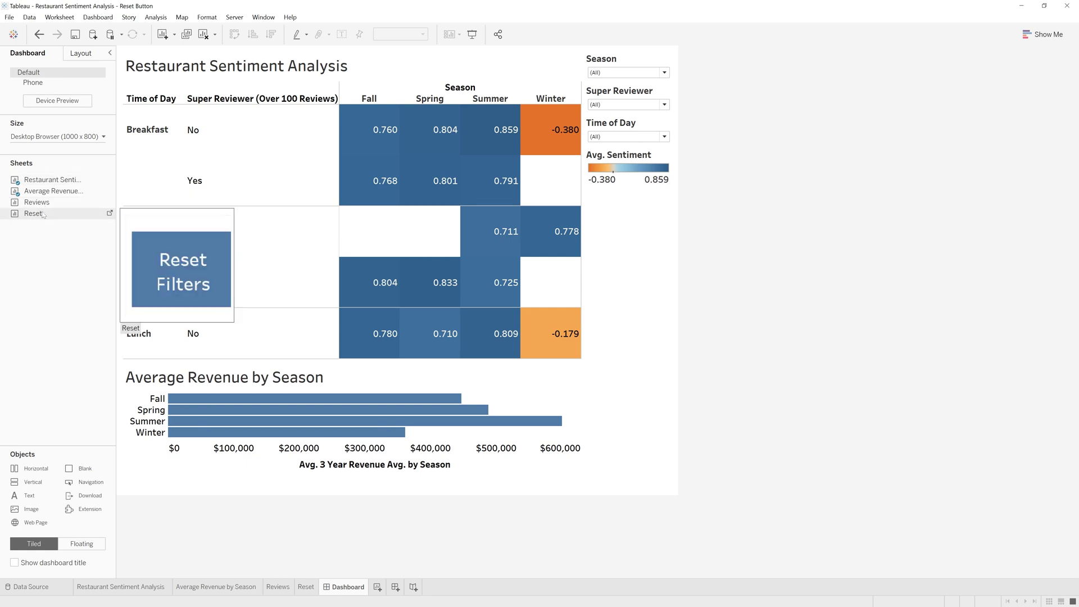
left_click_drag(46, 214, 622, 284)
right_click(625, 202)
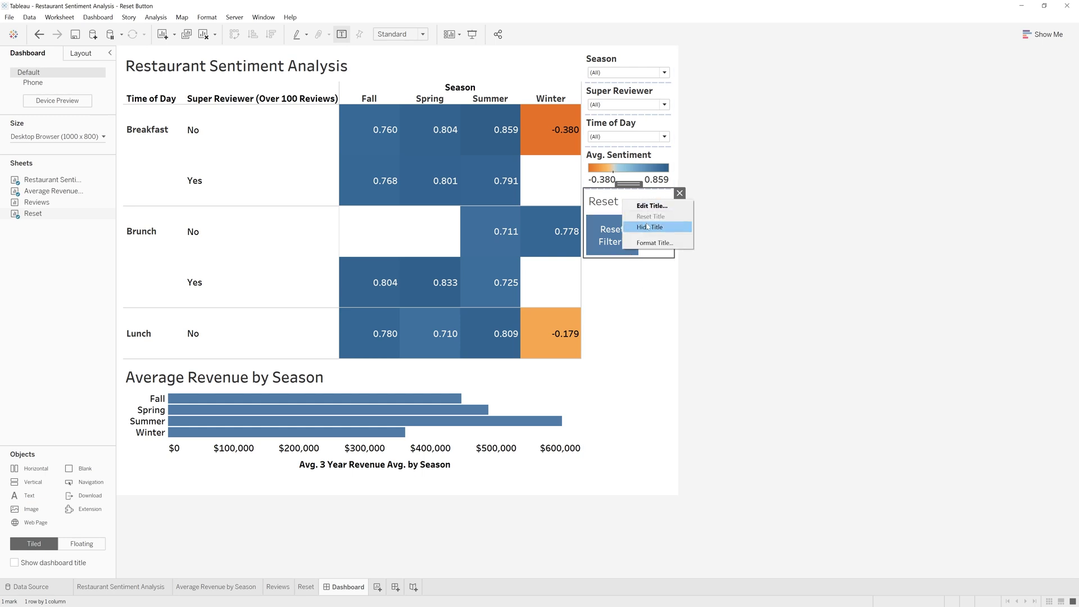
left_click(649, 228)
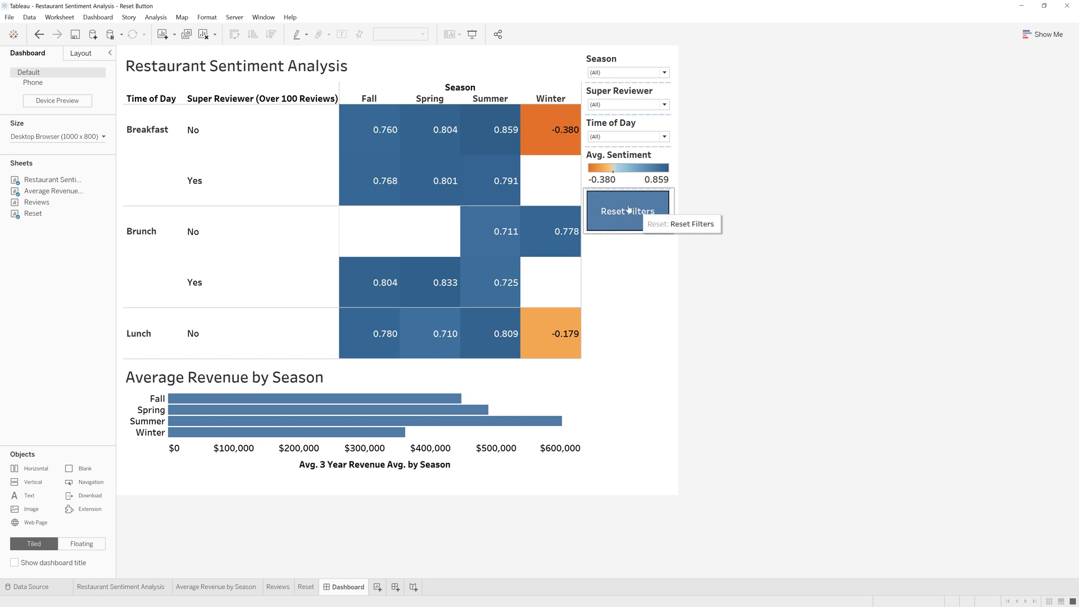
Step: Exclude Fall, keep only Yes super reviewers, exclude Breakfast, then click Reset Filters
left_click(664, 73)
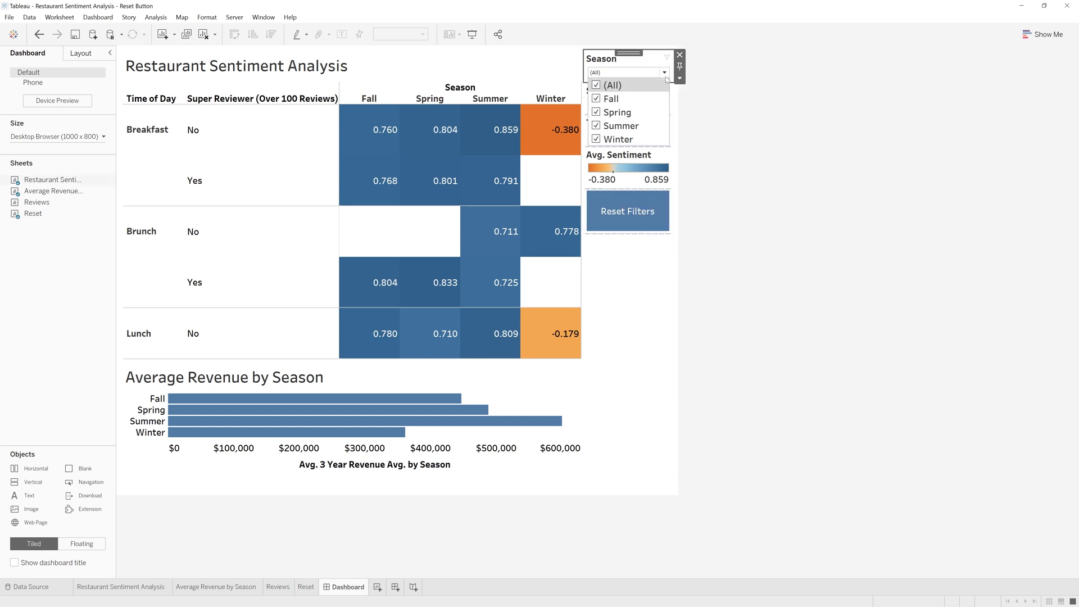
left_click(596, 99)
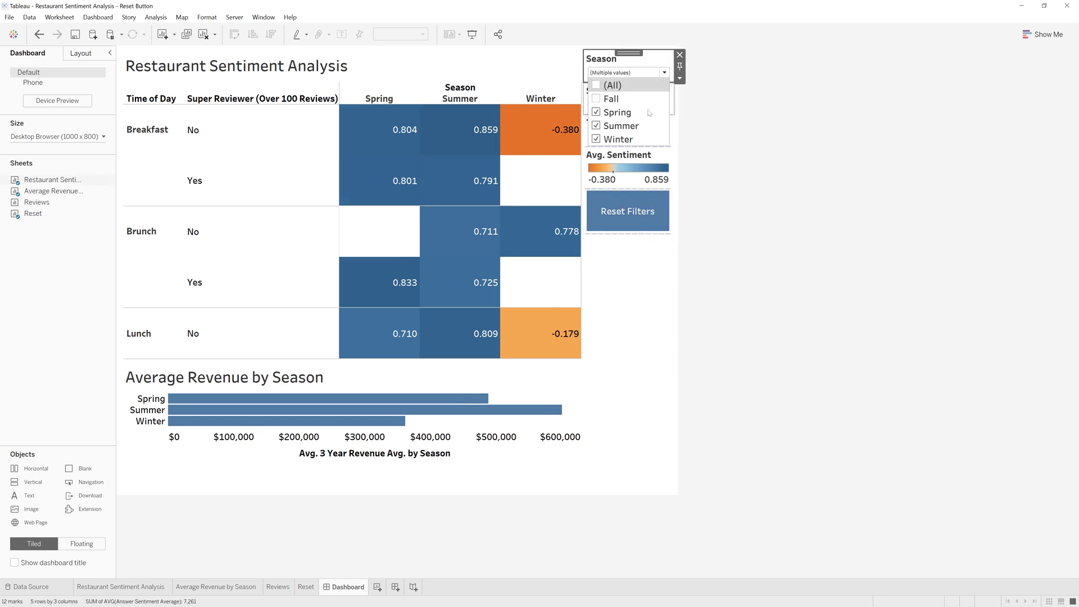
left_click(664, 105)
left_click(596, 130)
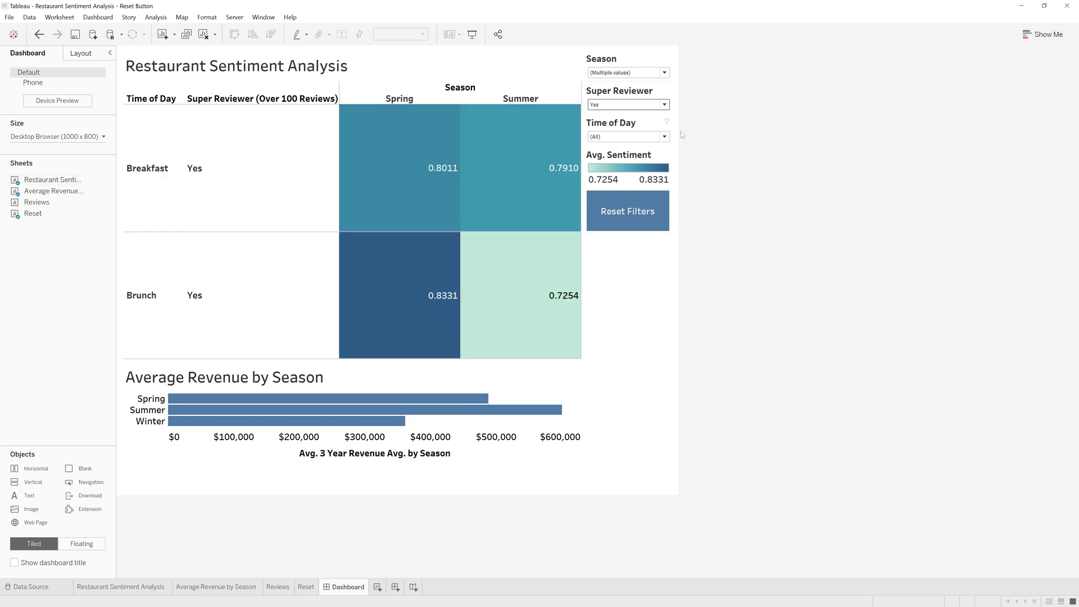
left_click(664, 136)
left_click(596, 162)
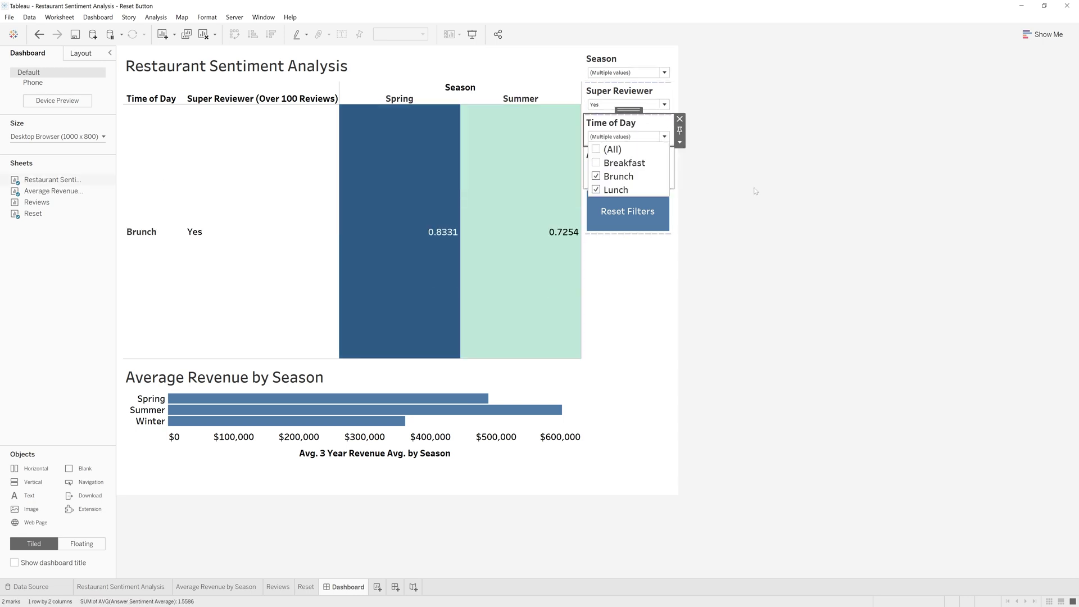
left_click(659, 219)
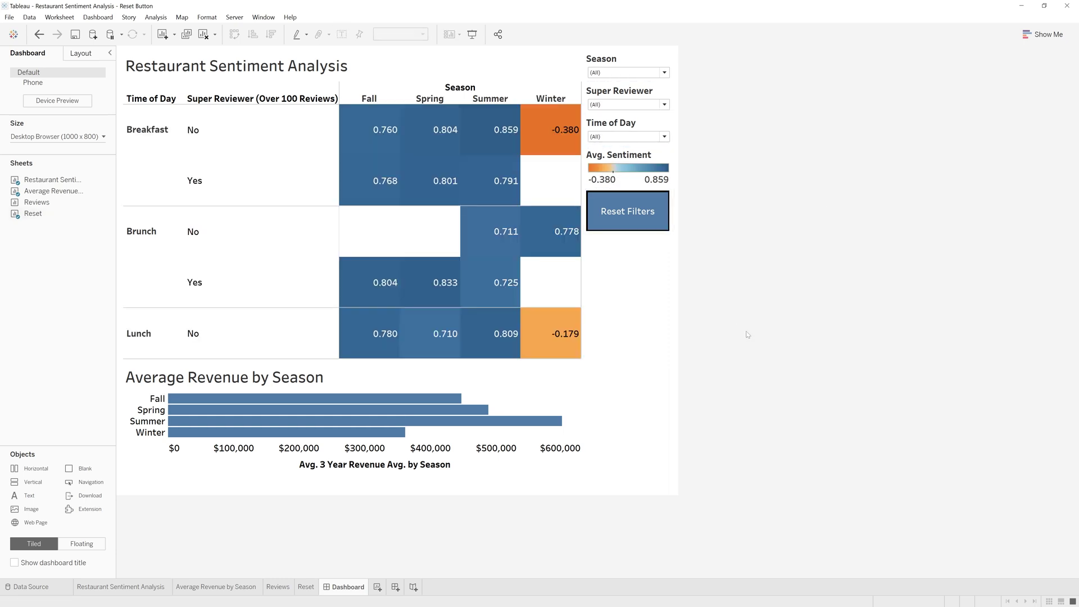
mouse_move(268, 434)
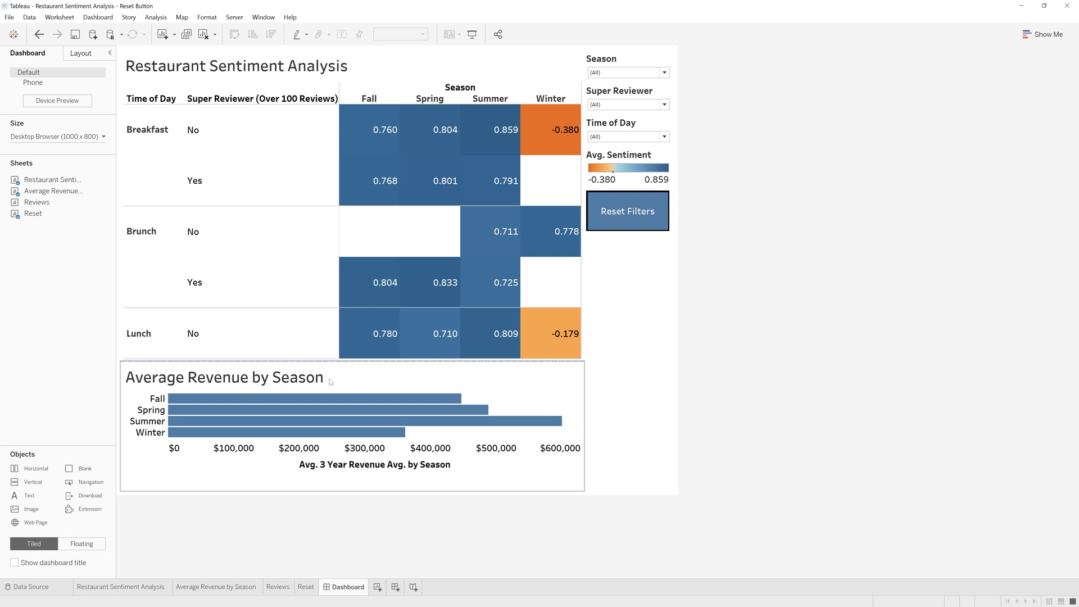
Step: On Average Revenue by Season, apply the Season filter to All Using This Data Source
left_click(216, 587)
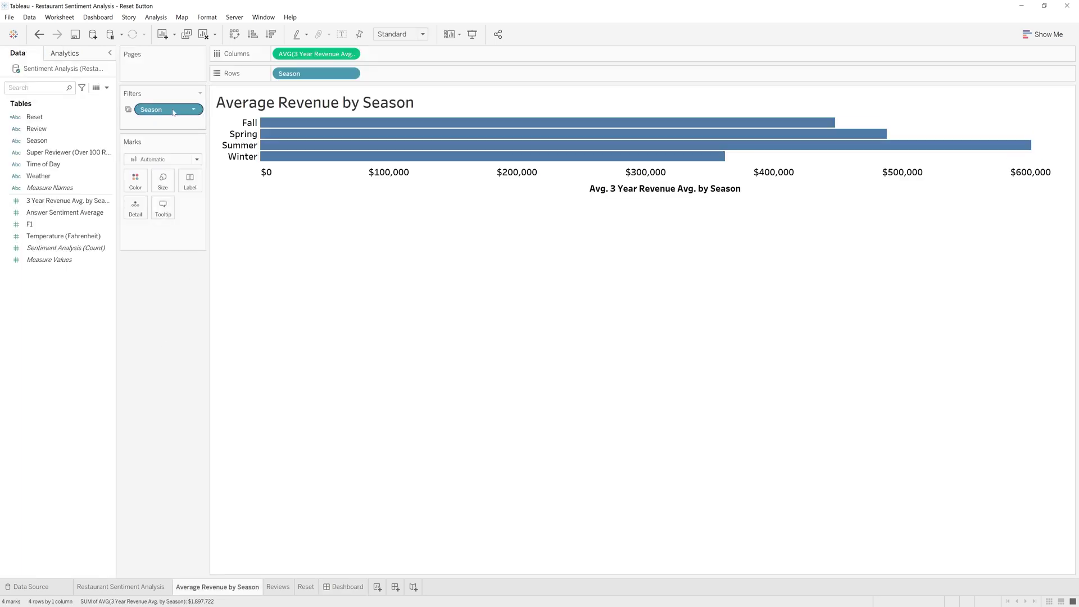
left_click(193, 109)
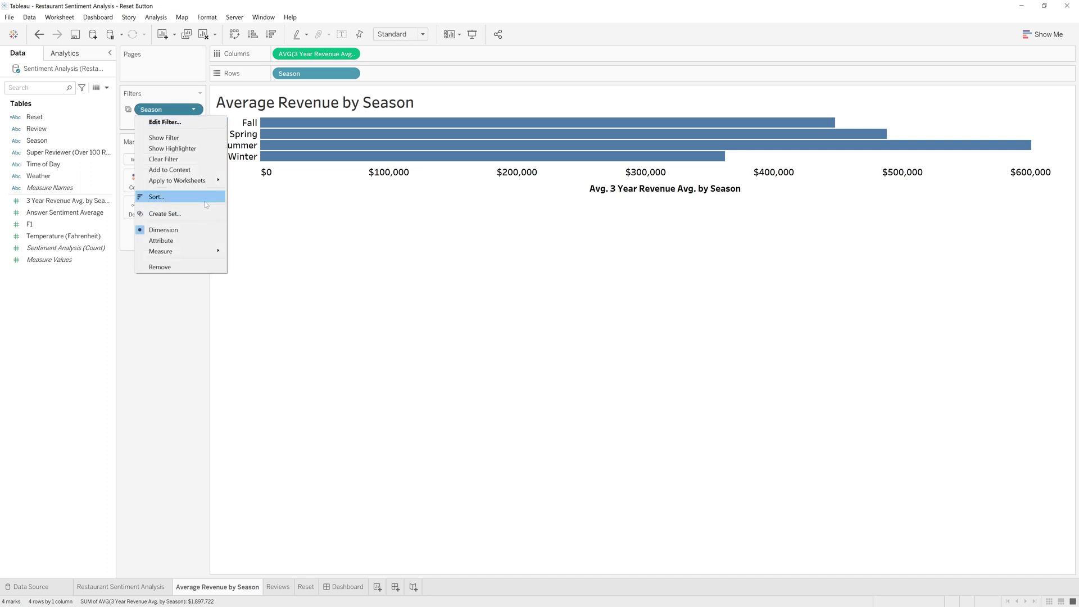
mouse_move(203, 180)
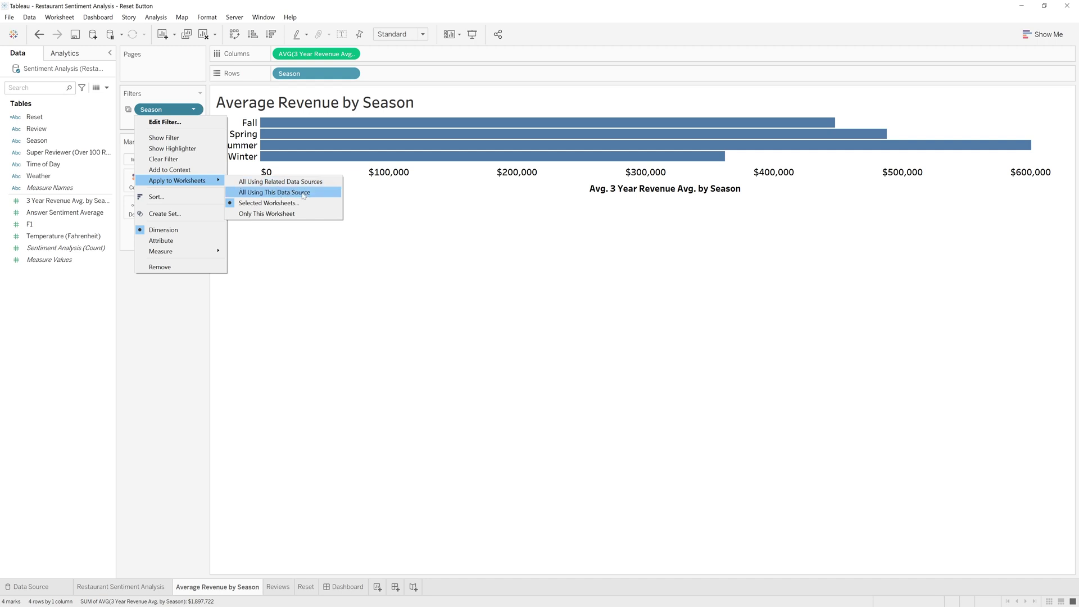
left_click(324, 192)
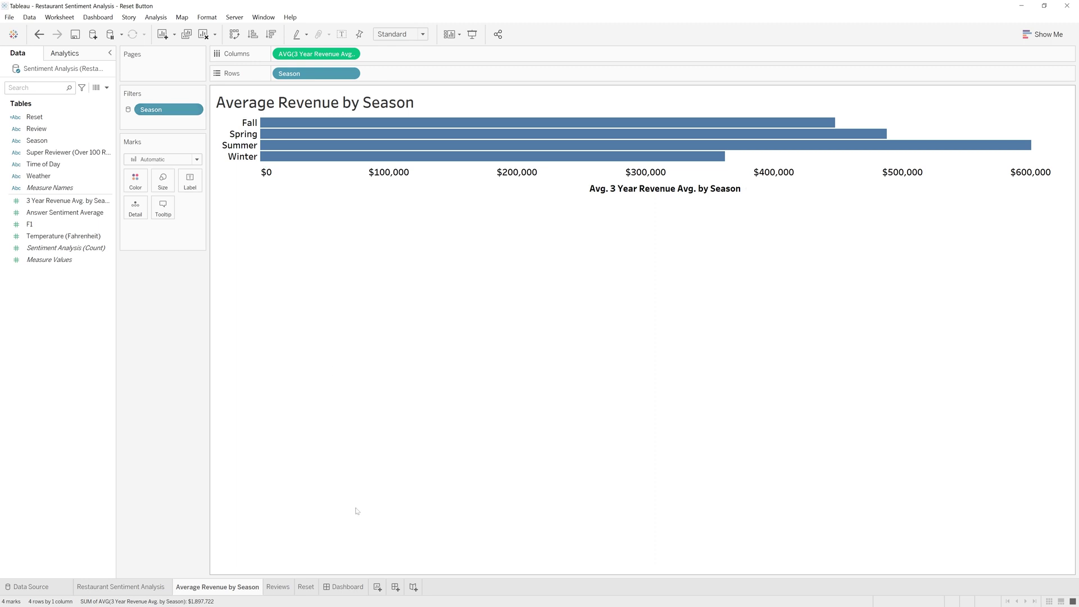
left_click(344, 588)
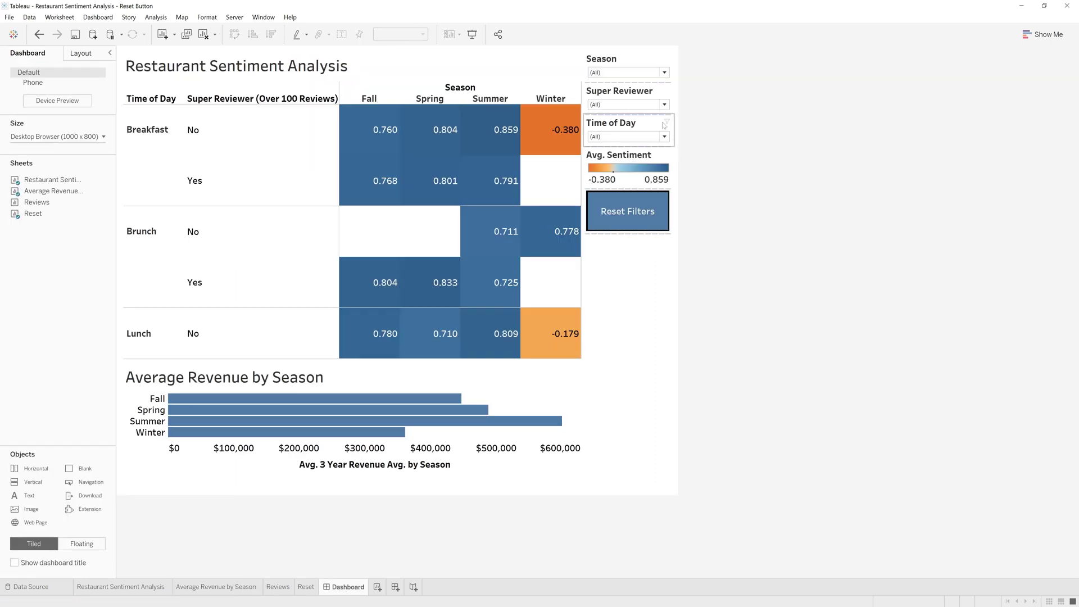
Step: Exclude No from Super Reviewer and test the Reset Filters button
left_click(664, 105)
left_click(597, 131)
left_click(630, 209)
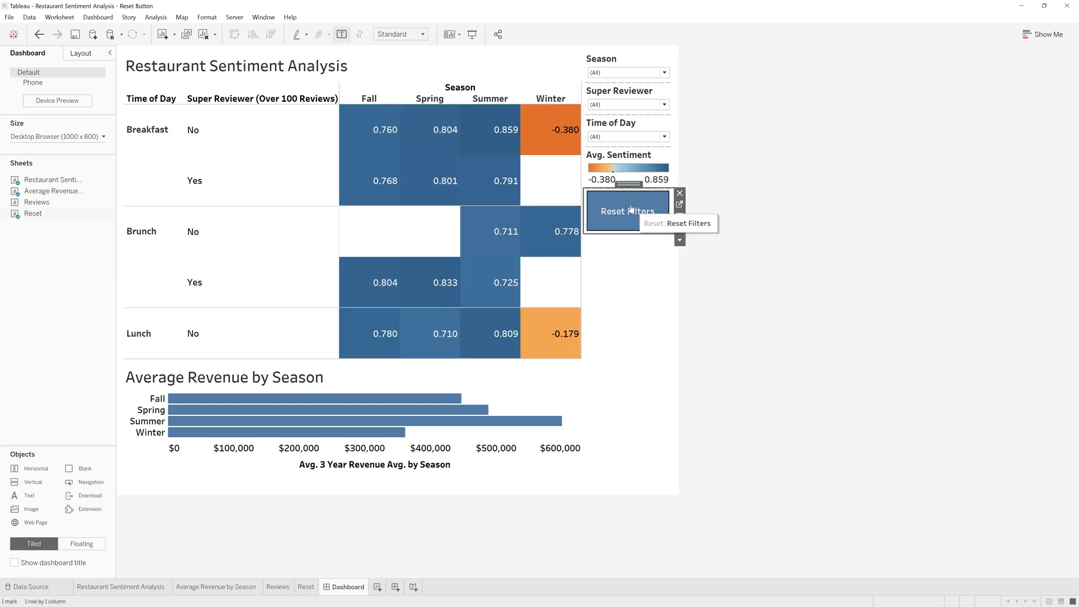
Step: Exclude Fall and Spring, try Reset Filters, then check (All) in the Season filter
left_click(664, 72)
left_click(596, 99)
left_click(596, 112)
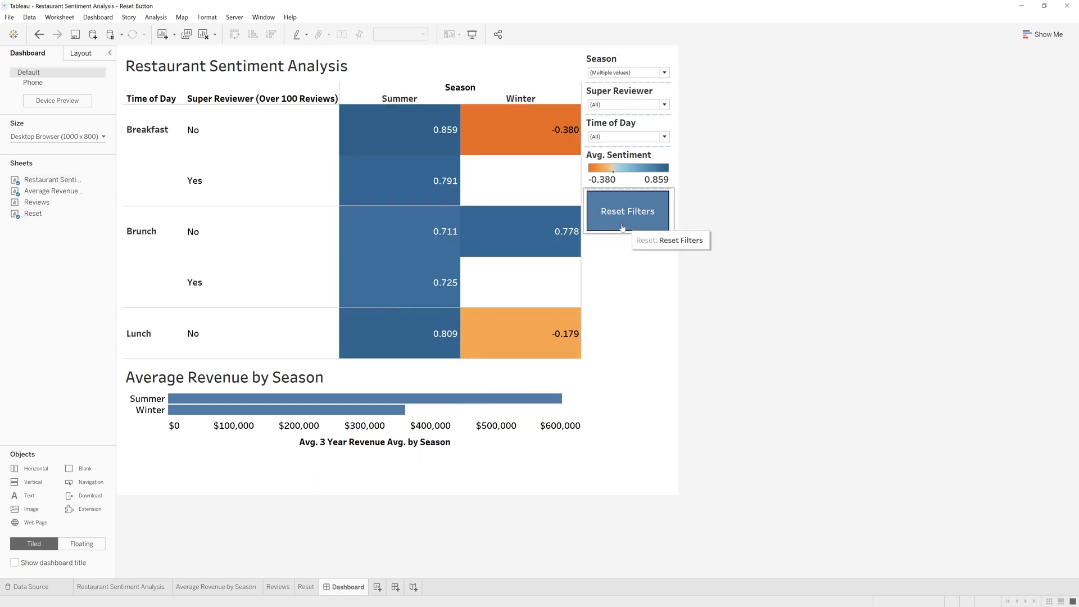
left_click(628, 224)
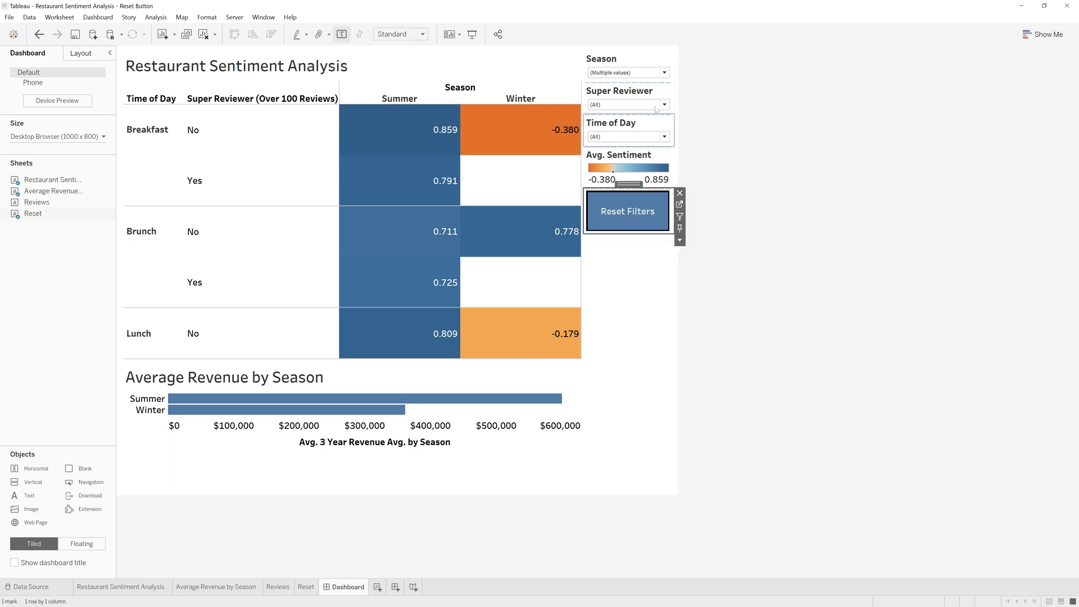
left_click(664, 73)
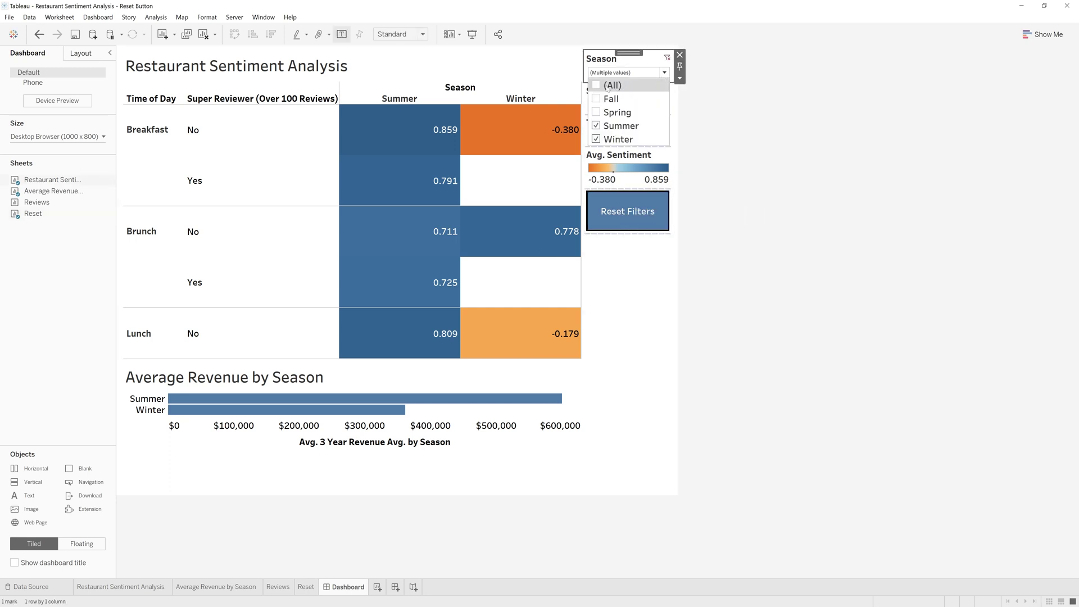
left_click(599, 86)
Step: Apply the Season filter to selected worksheets, excluding the Reset sheet
left_click(245, 593)
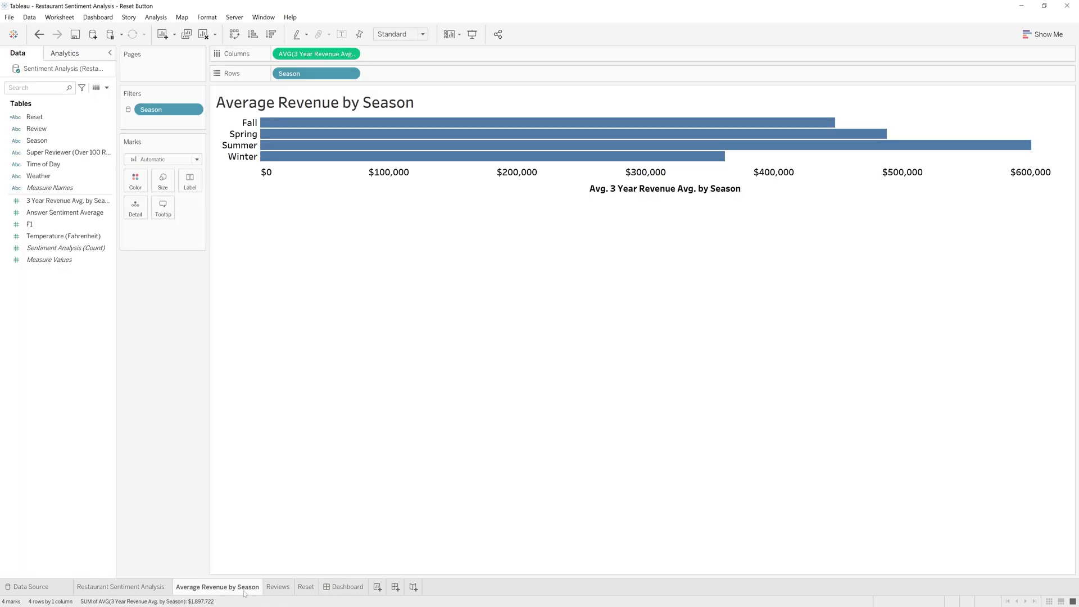
left_click(196, 110)
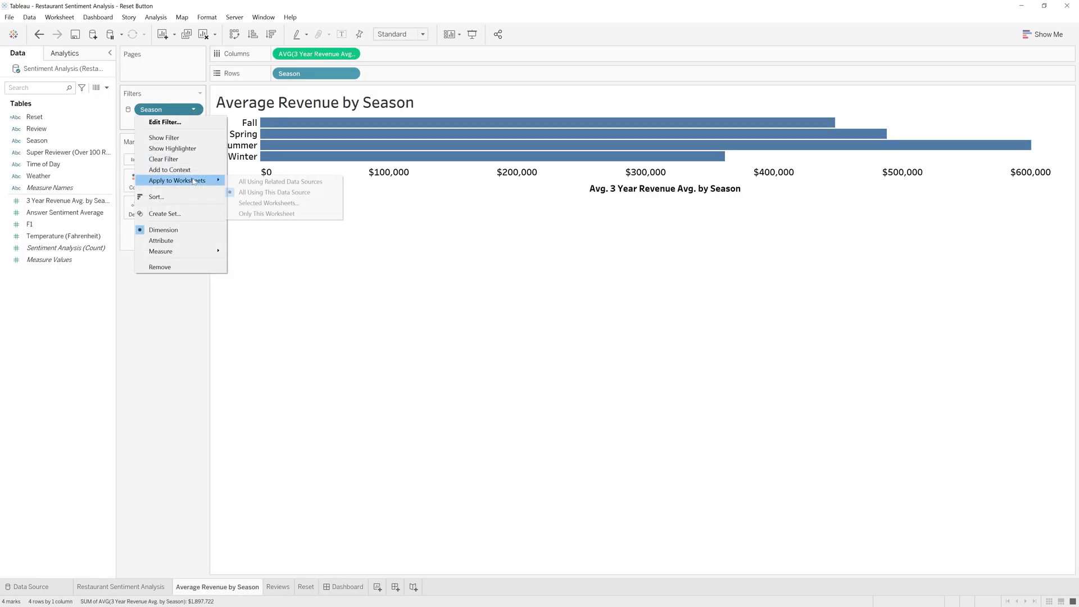
left_click(271, 202)
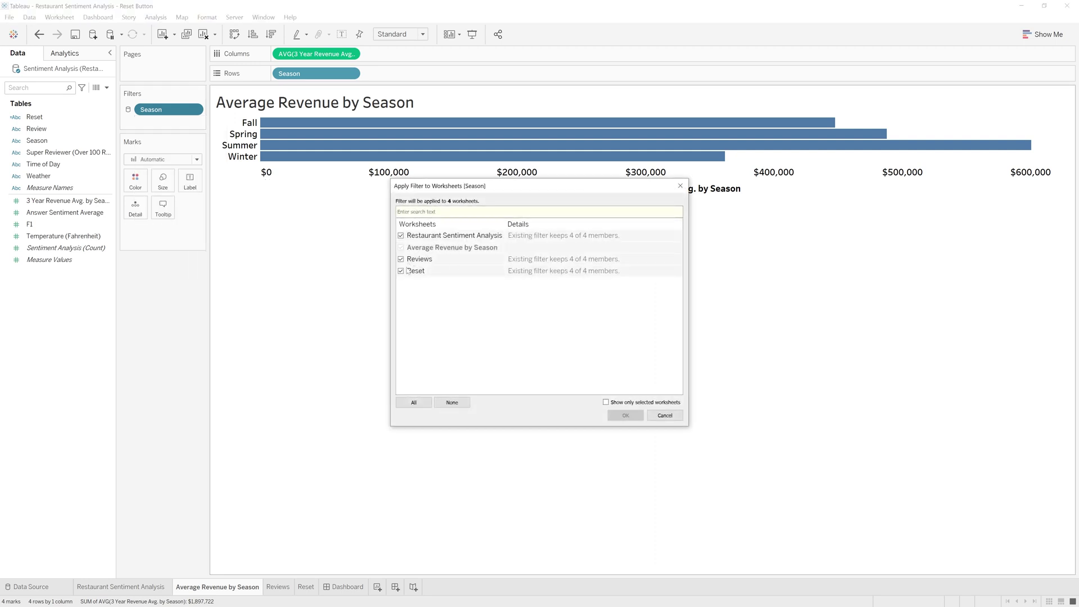
left_click(401, 271)
left_click(626, 415)
Step: On the dashboard, exclude Fall, click Reset Filters, and clear the selection
key("ctrl+shift+Tab")
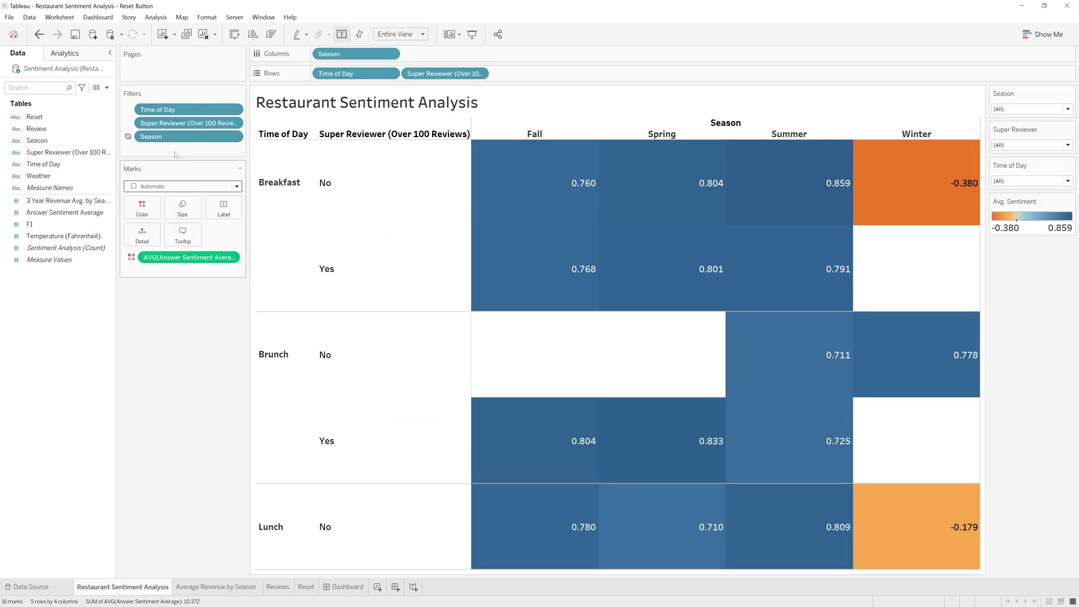
key("ctrl+shift+Tab")
left_click(658, 74)
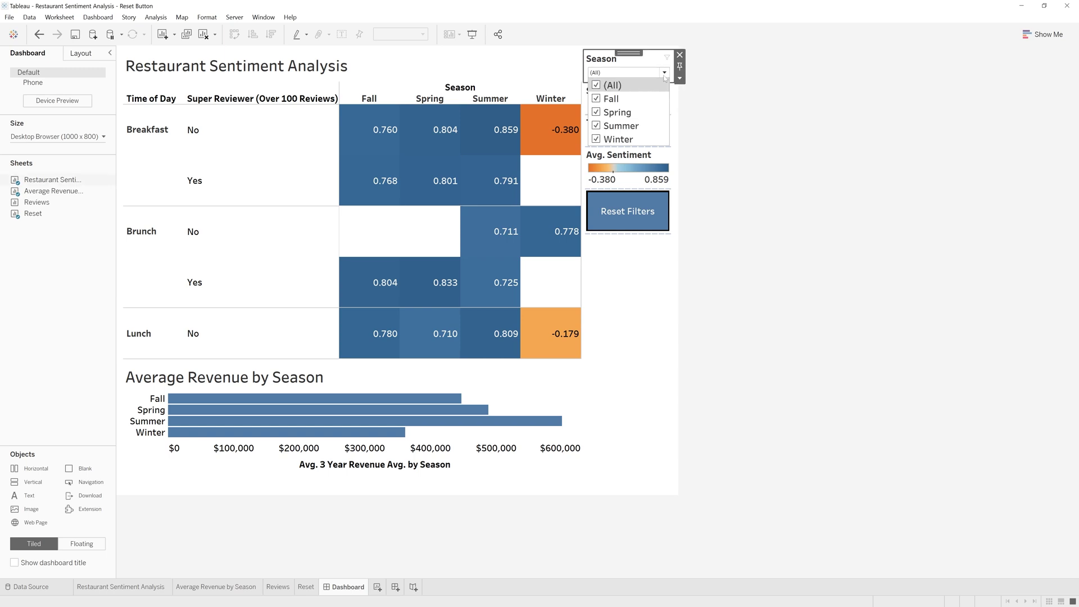
left_click(596, 98)
left_click(631, 212)
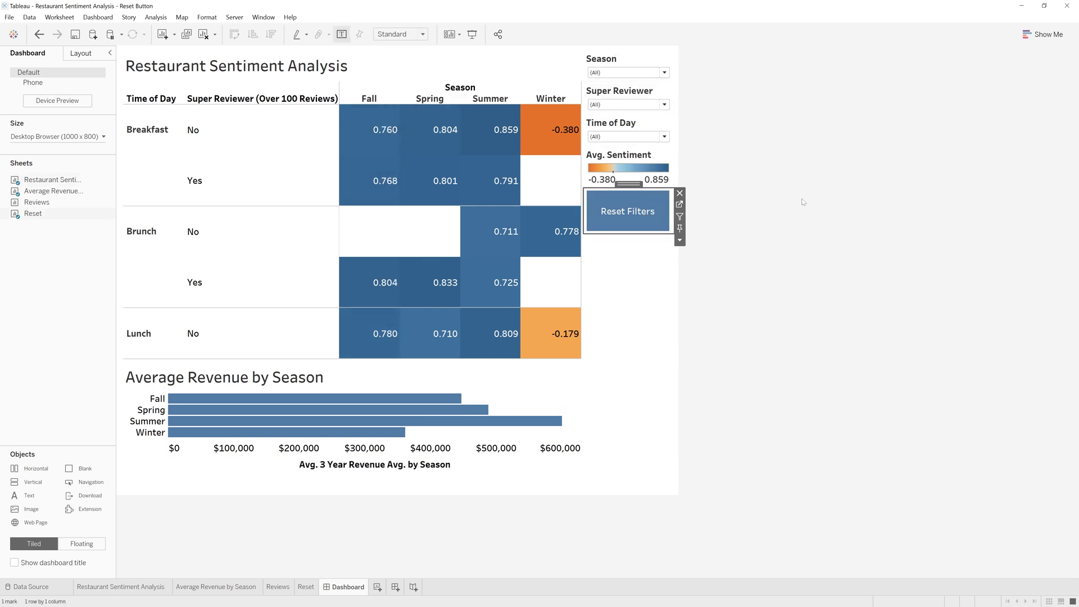
left_click(775, 151)
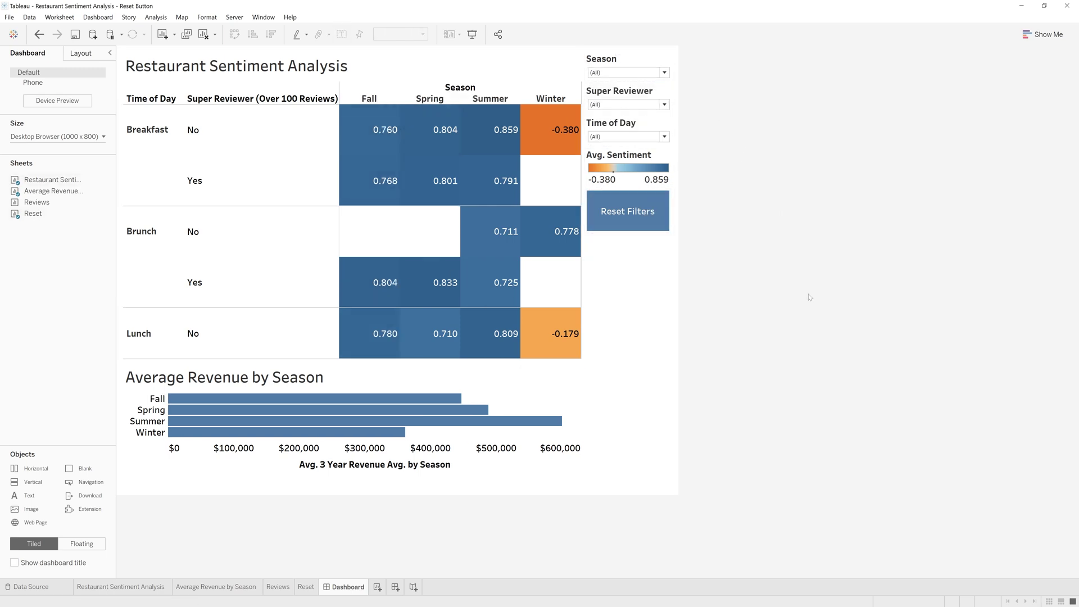